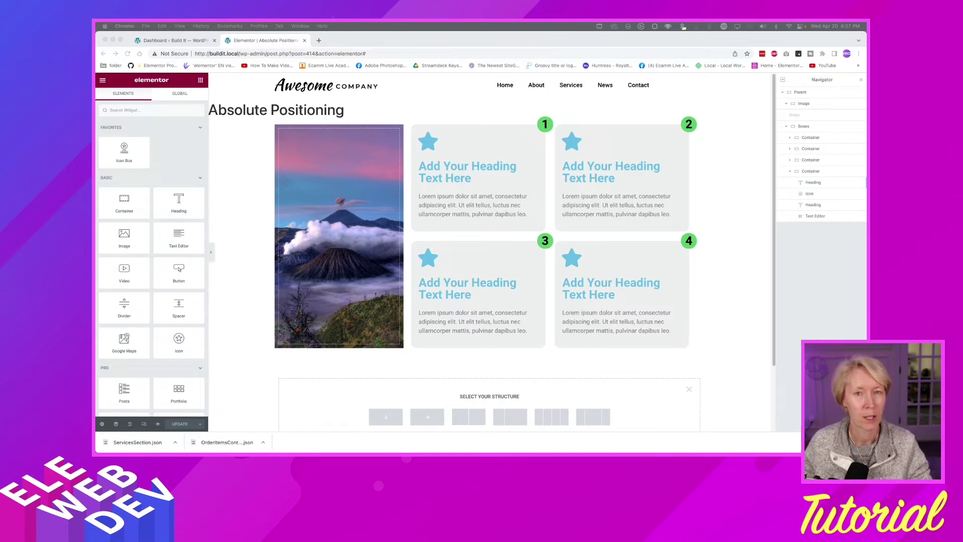
Step: Add a new container with two equal columns below the section with the image and four numbered boxes
scroll(491, 251, down, 2)
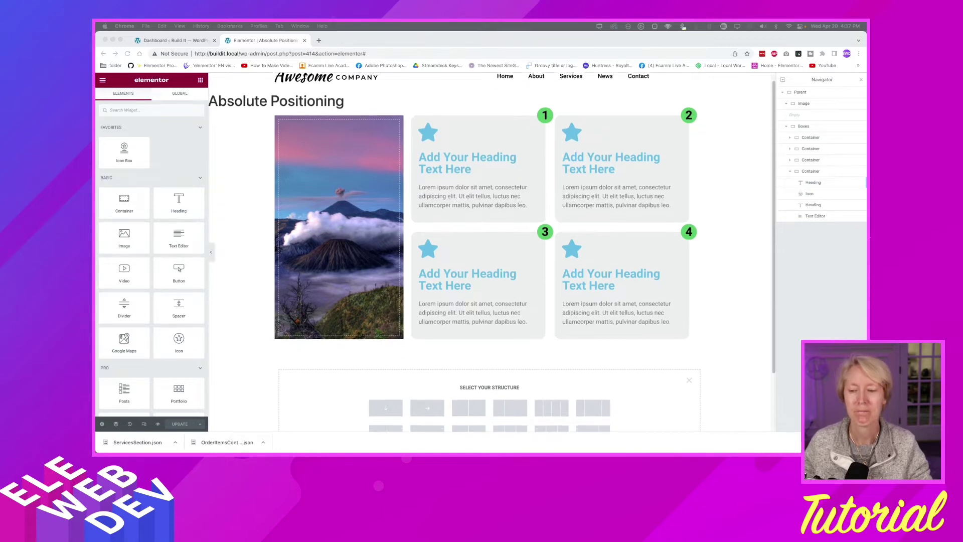
scroll(492, 250, down, 3)
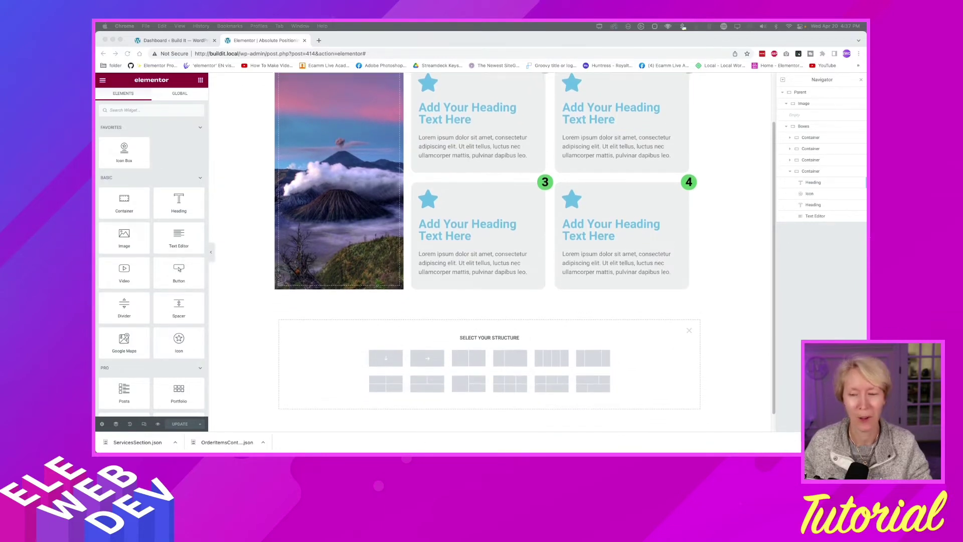
scroll(492, 251, down, 1)
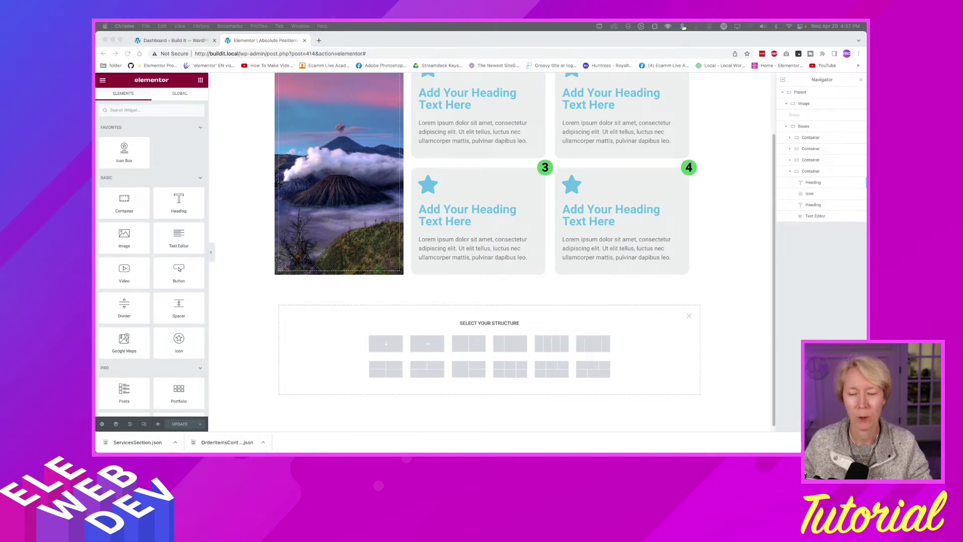
scroll(288, 103, up, 3)
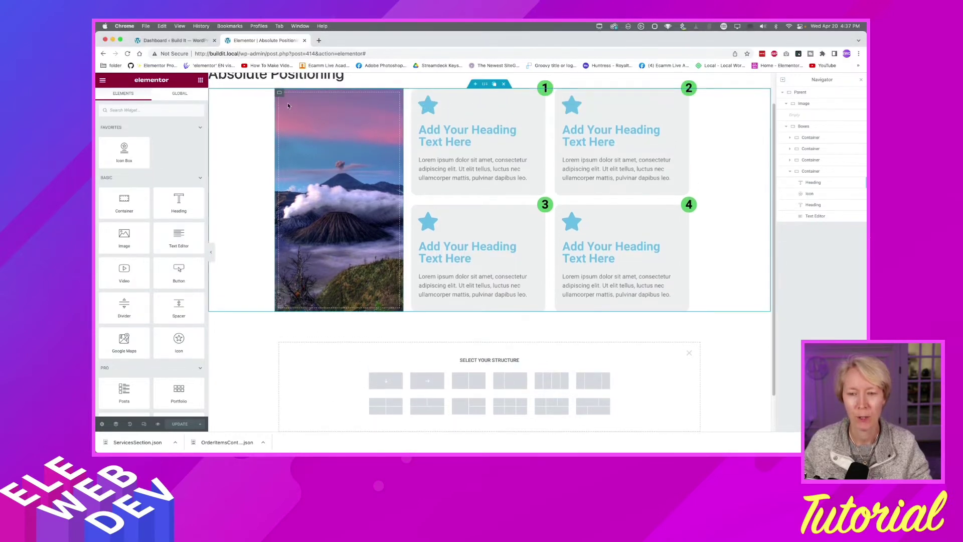
mouse_move(280, 95)
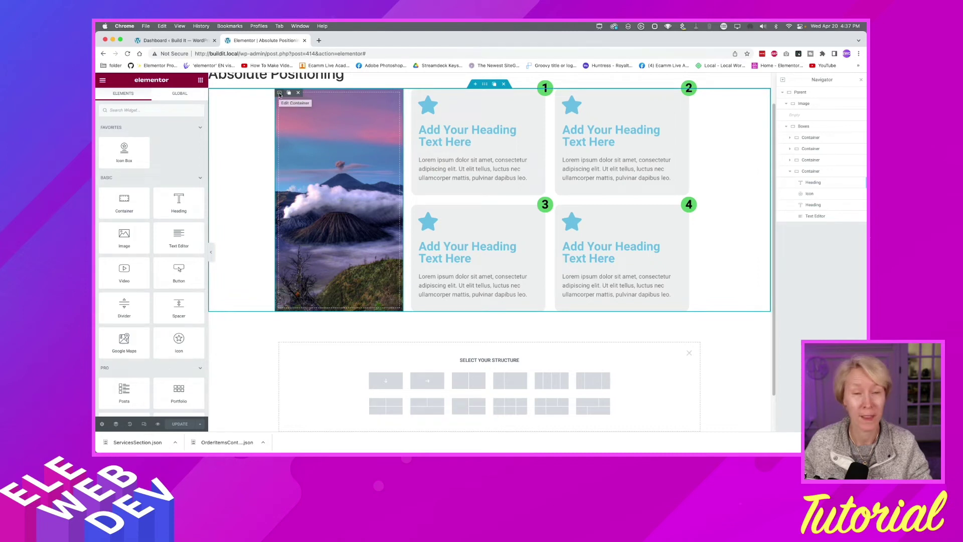
mouse_move(410, 96)
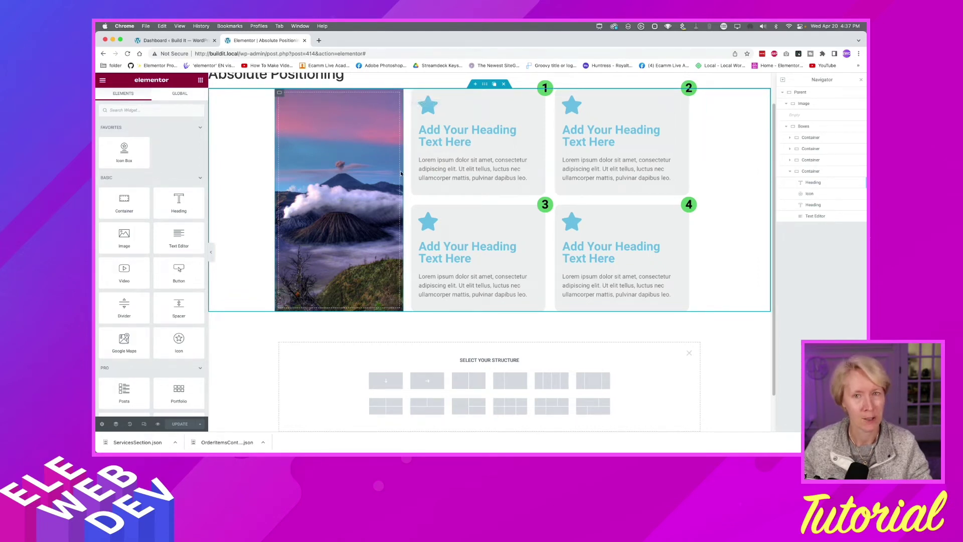
click(468, 380)
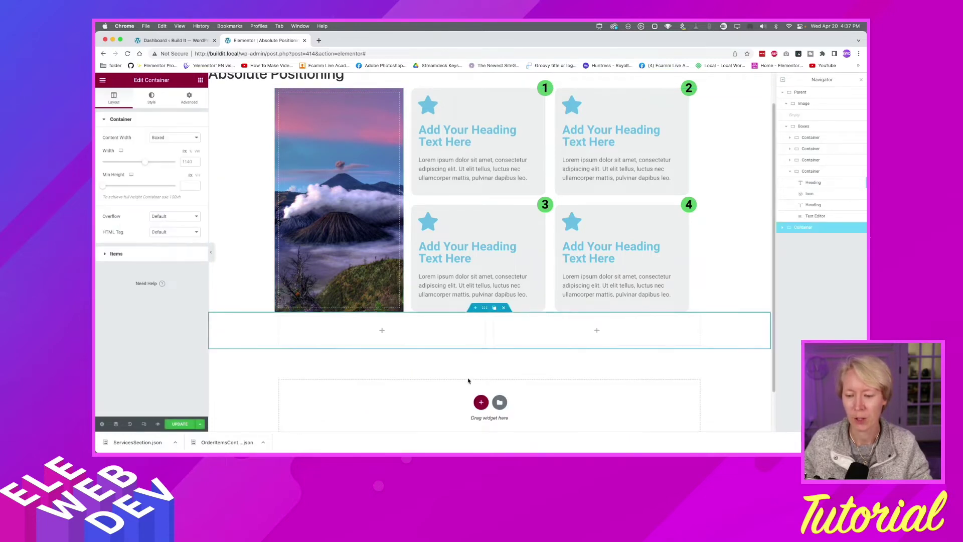
Step: Give the new parent container an unlinked top margin of 50 px, leaving its other margins at 0
right_click(485, 311)
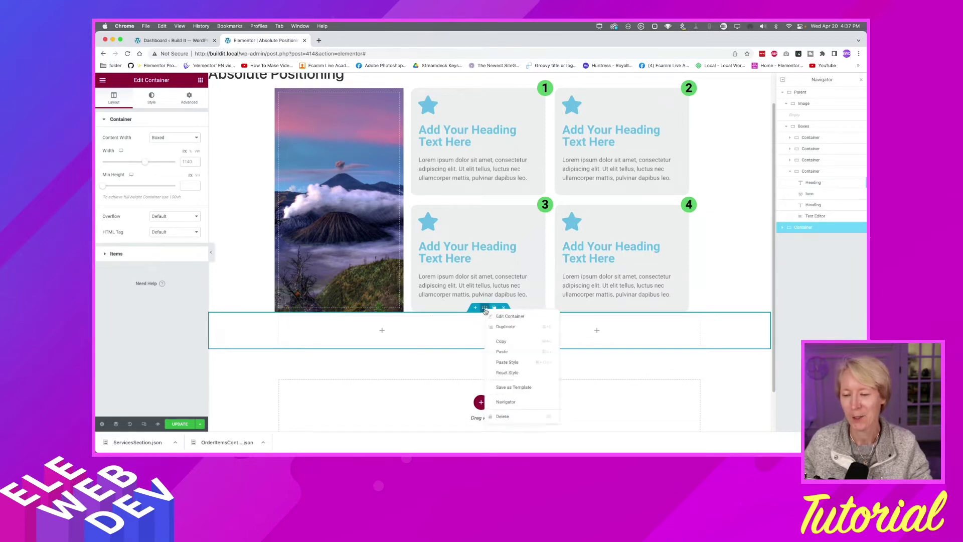
click(506, 316)
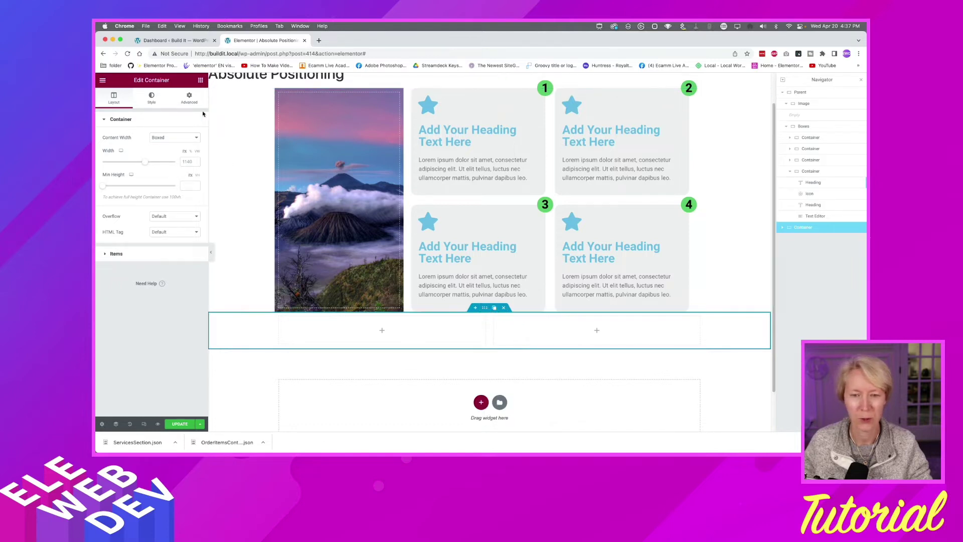
click(189, 98)
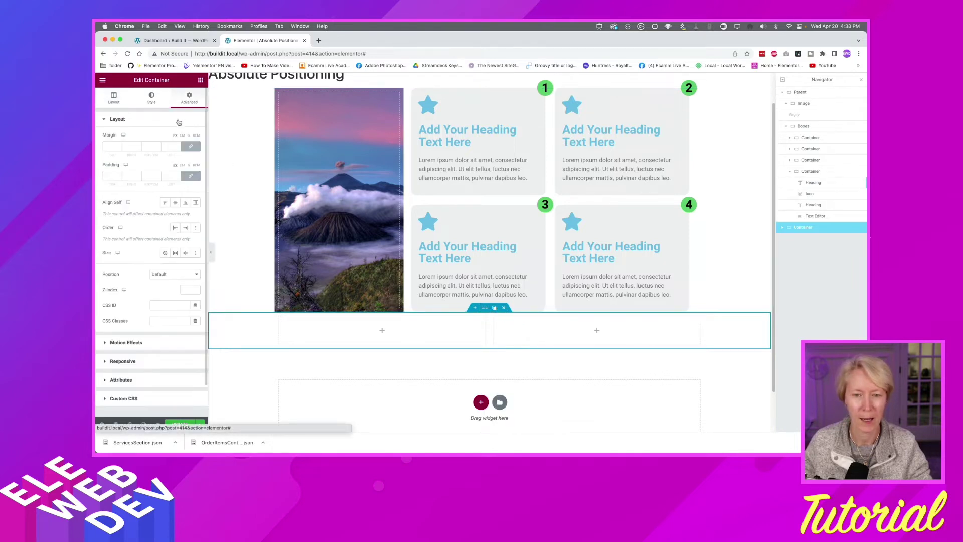
click(195, 148)
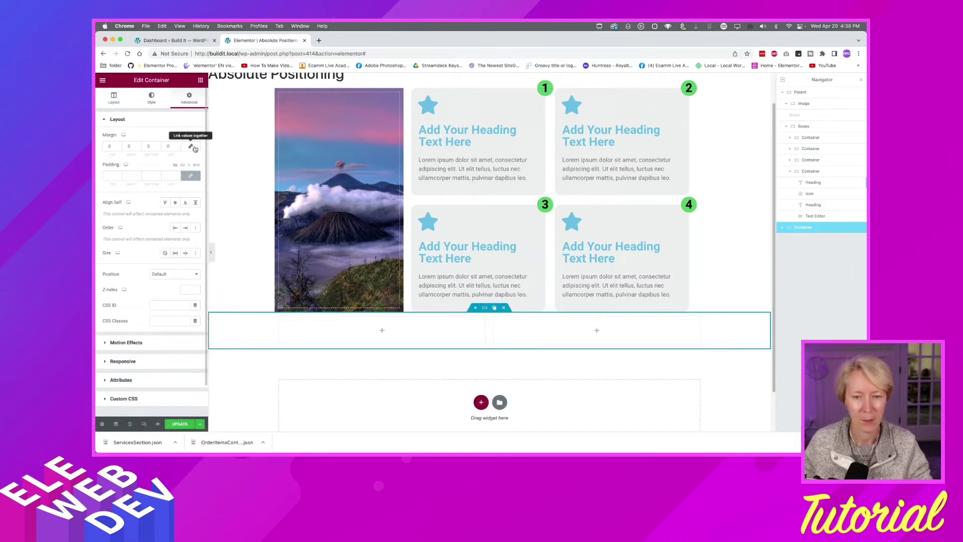
click(104, 145)
text(40)
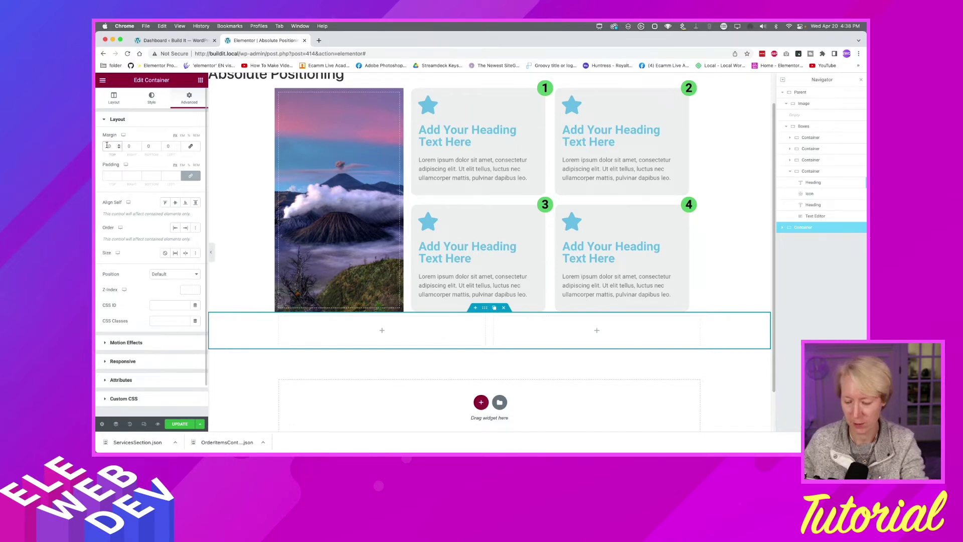
key(BackSpace)
key(BackSpace)
text(50)
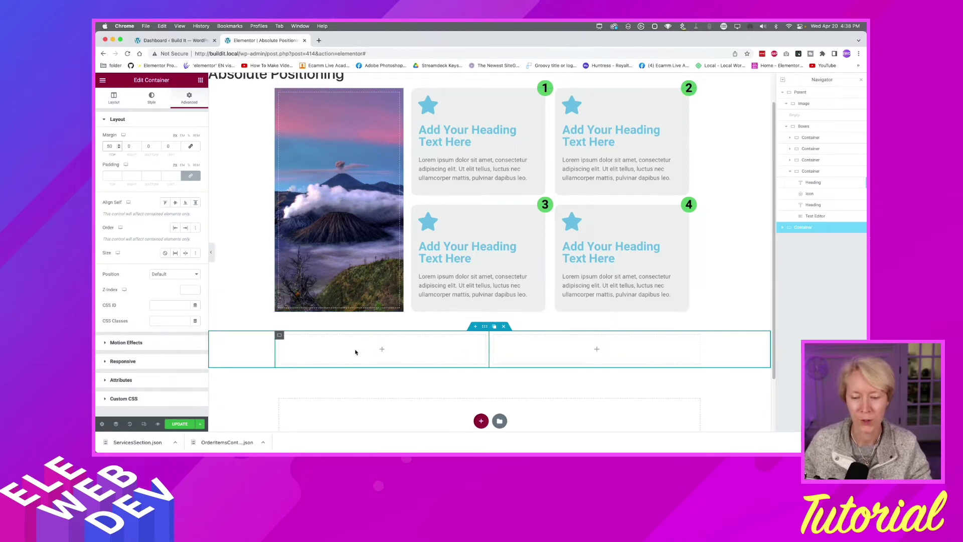
Step: Set the width of the first inner container in the new section to 30%
mouse_move(282, 338)
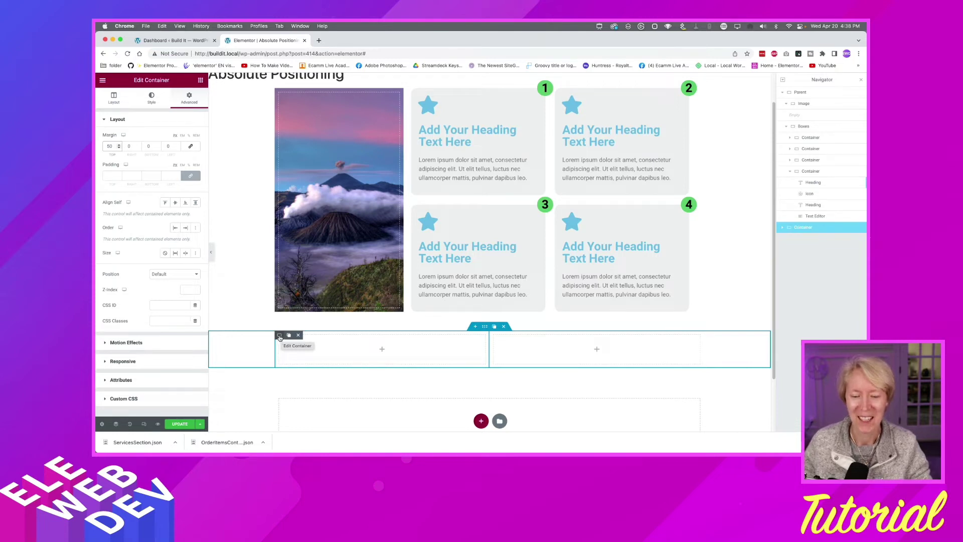
right_click(280, 336)
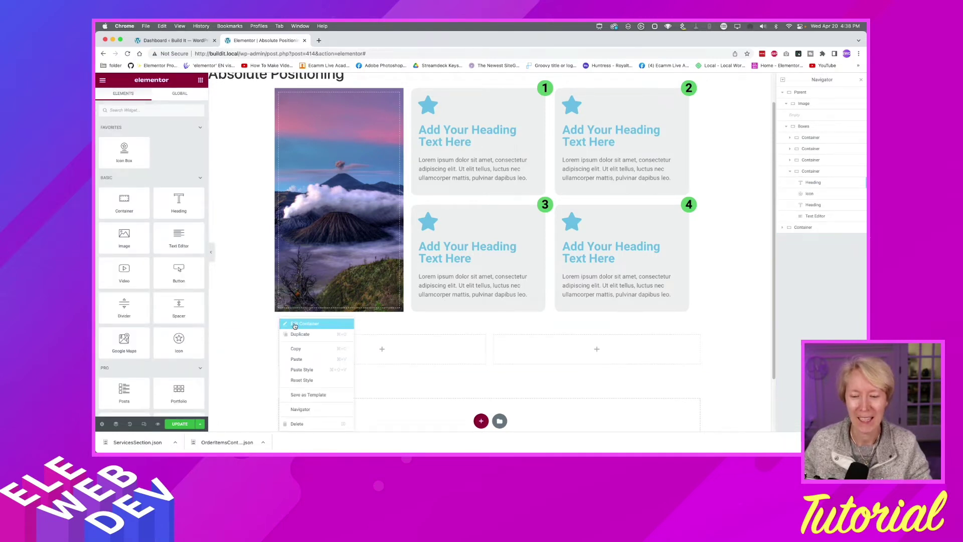
click(294, 326)
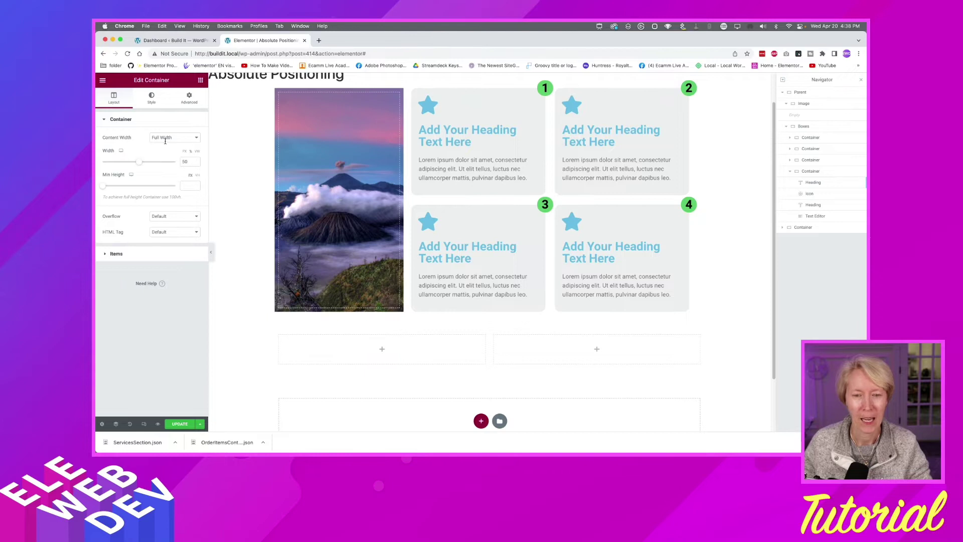
drag(188, 161, 180, 161)
text(30)
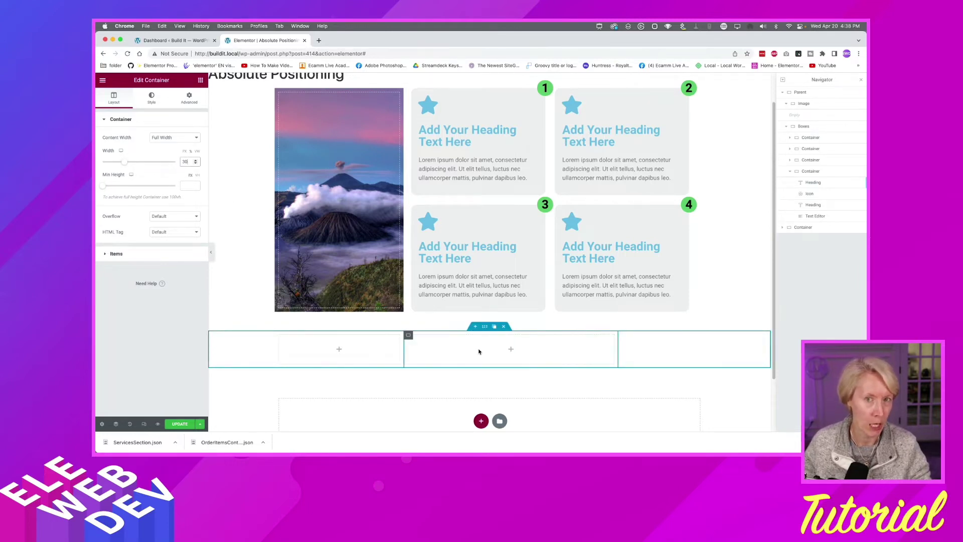
Step: Set the width of the second inner container in the new section to 70%
right_click(409, 335)
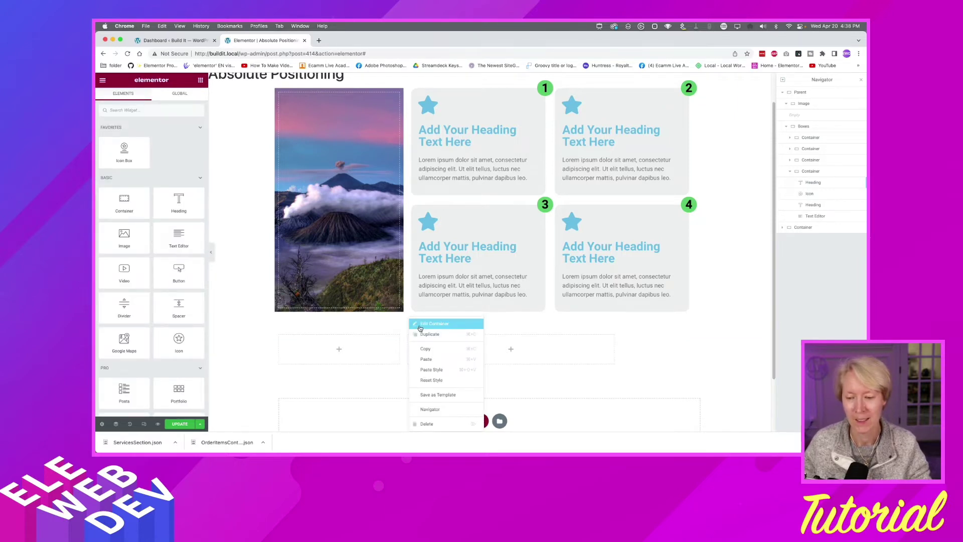
click(419, 325)
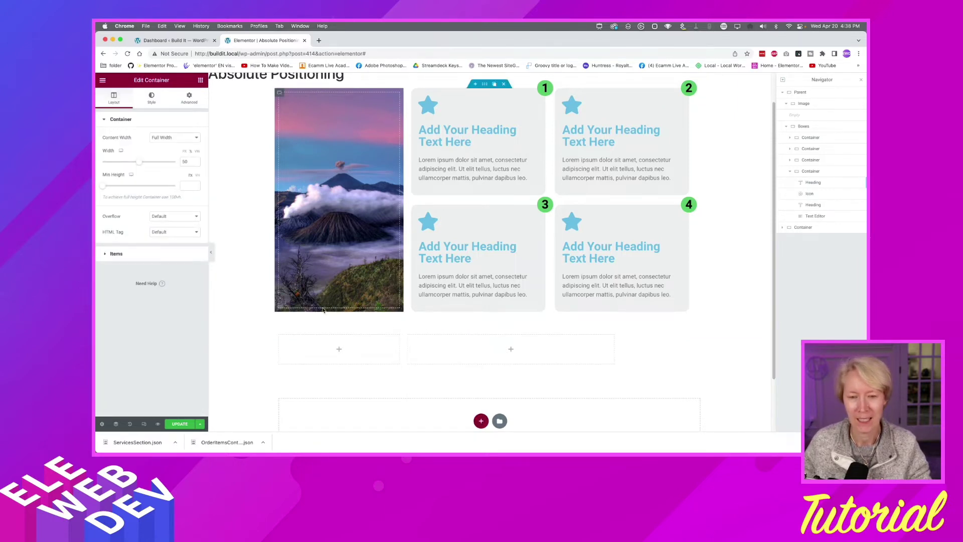
double_click(185, 161)
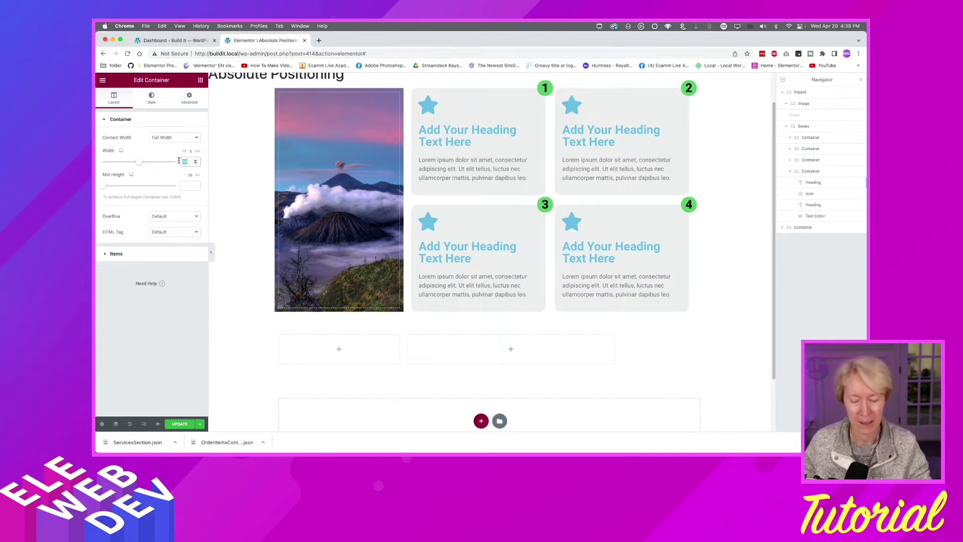
text(70)
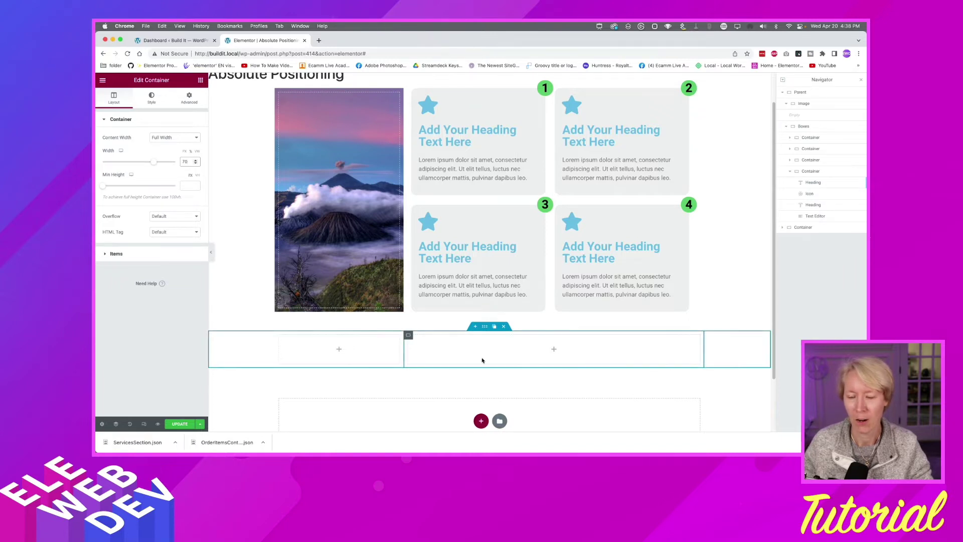
Step: Give the 30% container a Classic background using the volcano landscape photo from the media library
click(374, 355)
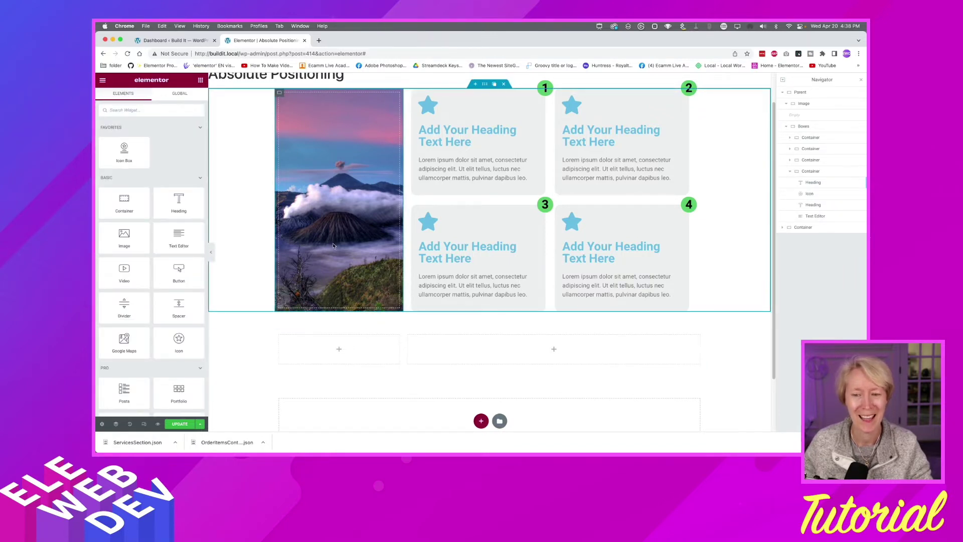
right_click(280, 338)
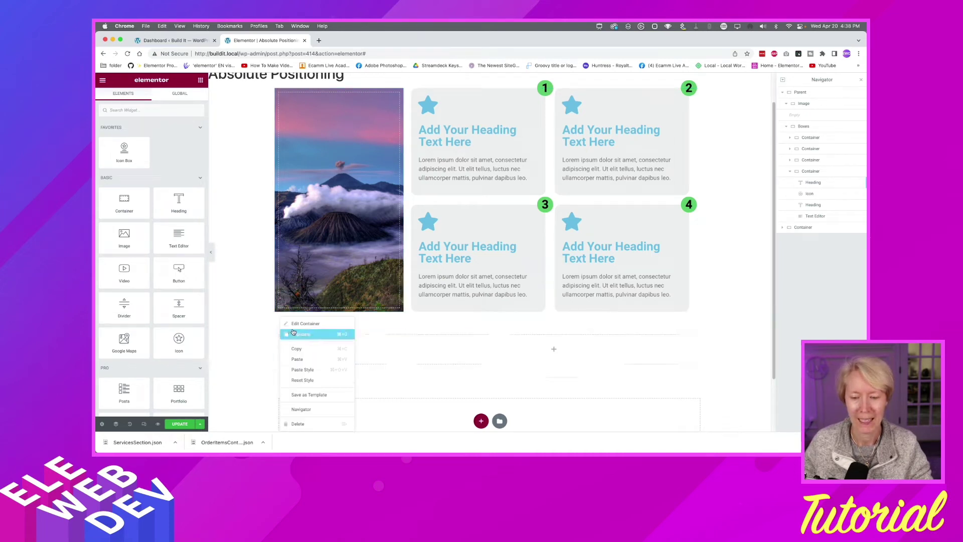
click(295, 324)
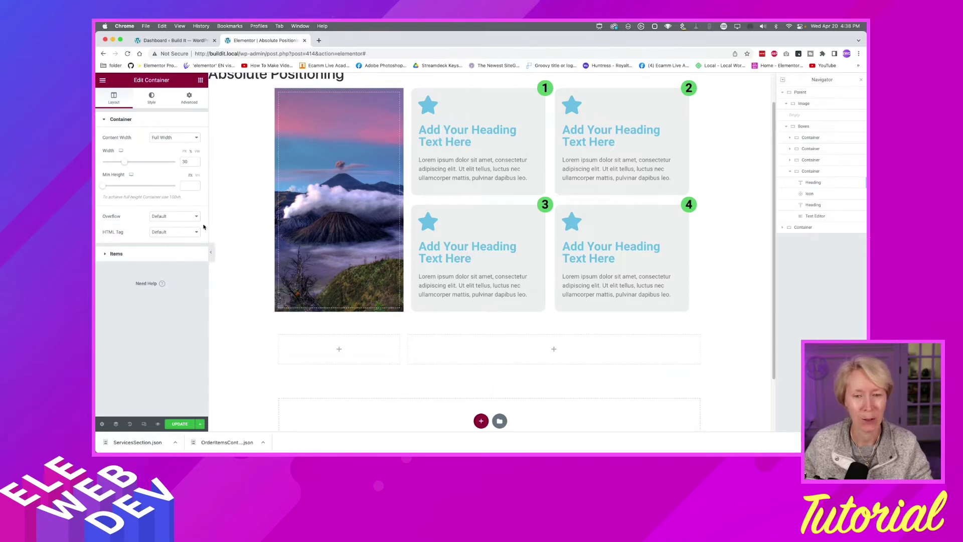
click(151, 98)
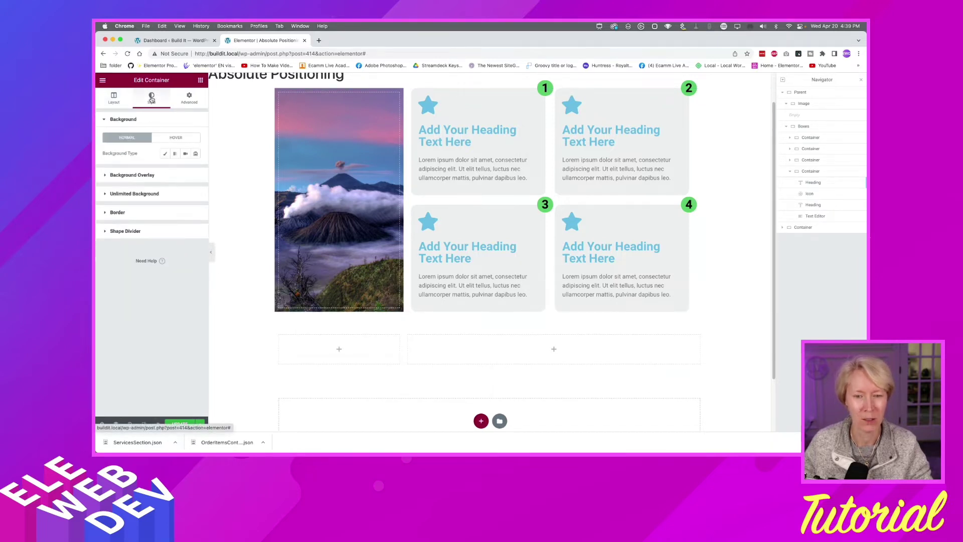
click(167, 154)
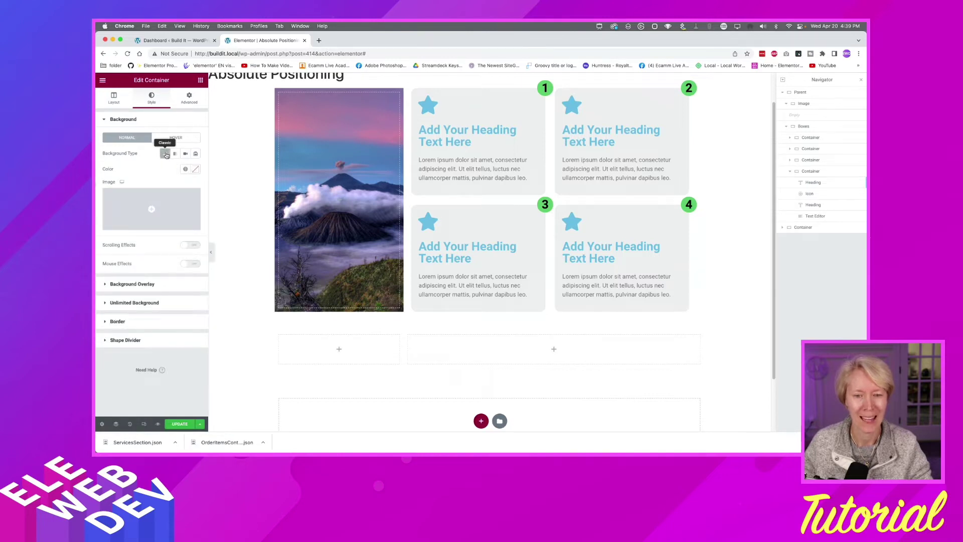
click(147, 225)
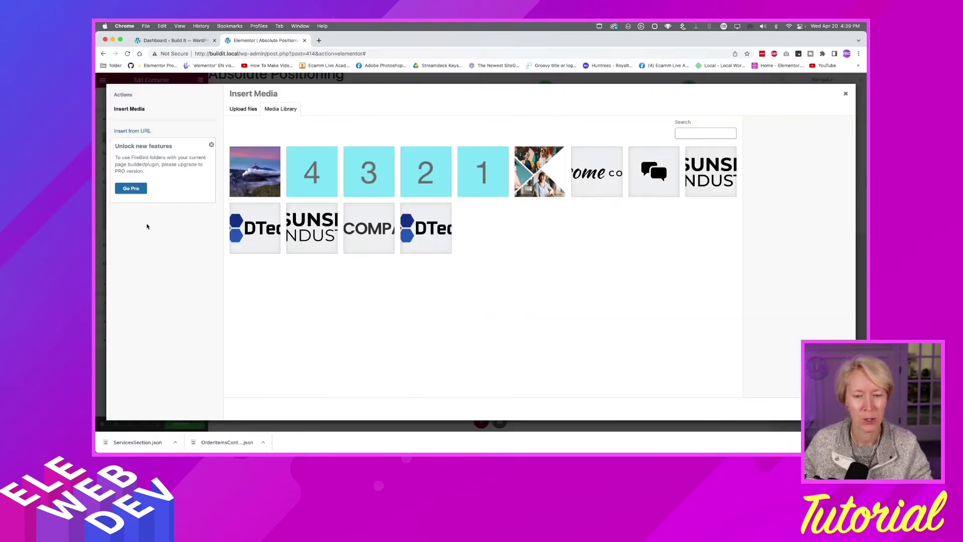
click(253, 180)
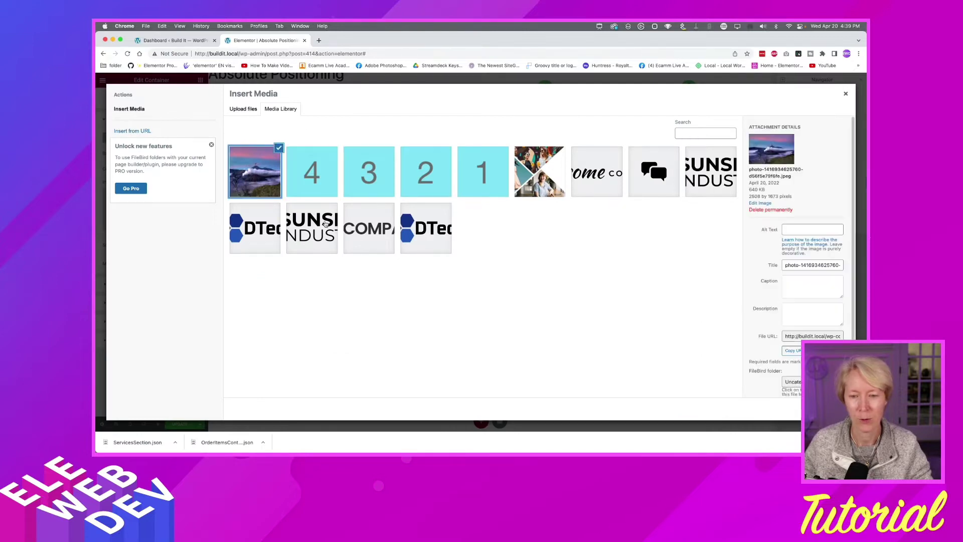
click(823, 408)
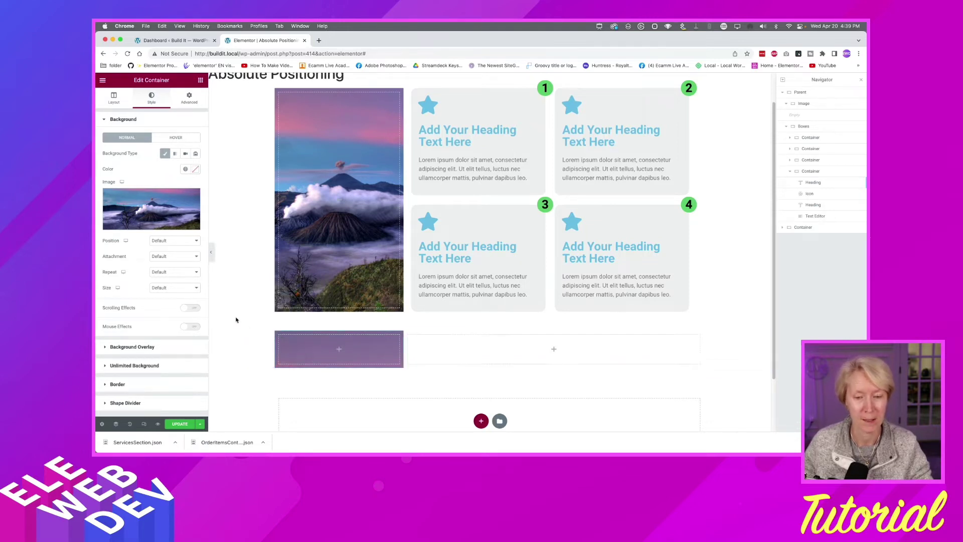
Step: Set the volcano background image's position to Center Center and its size to Cover
click(162, 241)
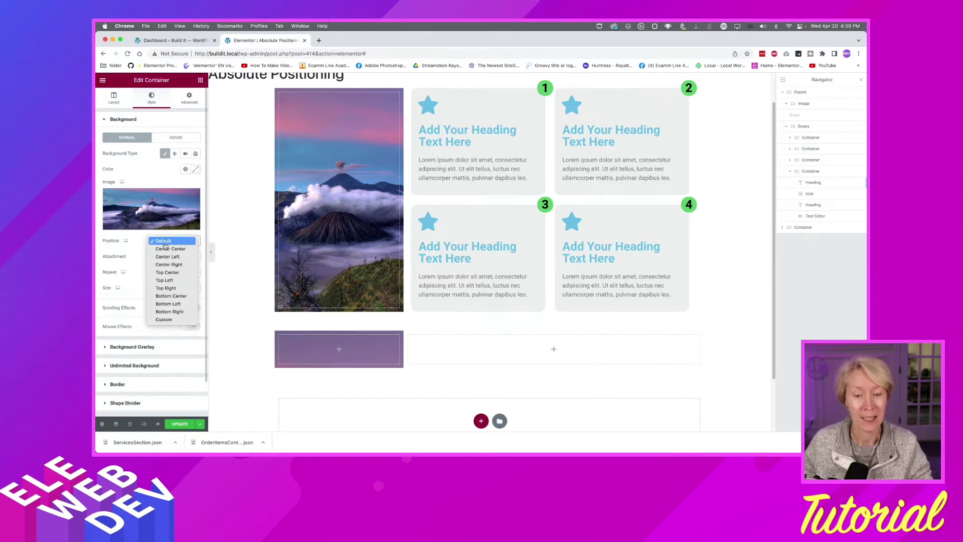
click(166, 249)
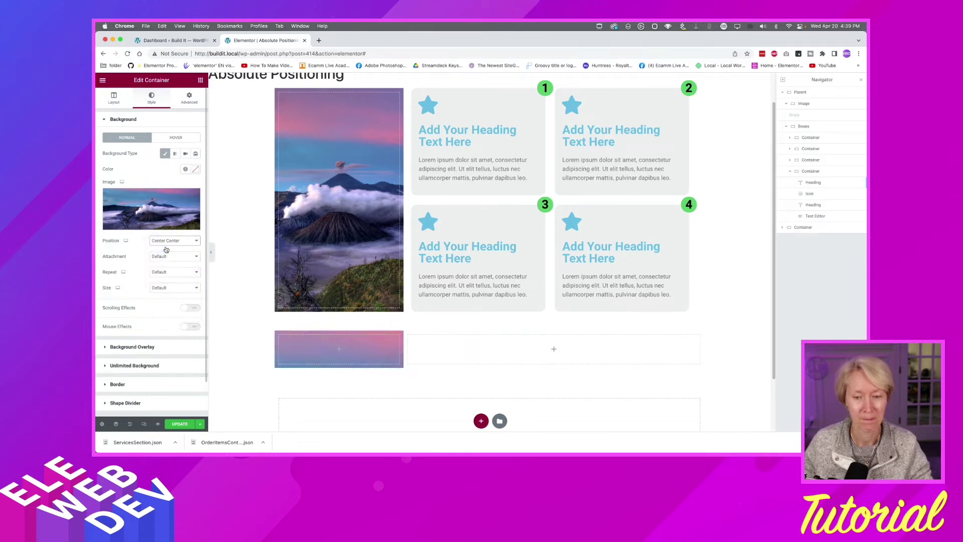
click(159, 289)
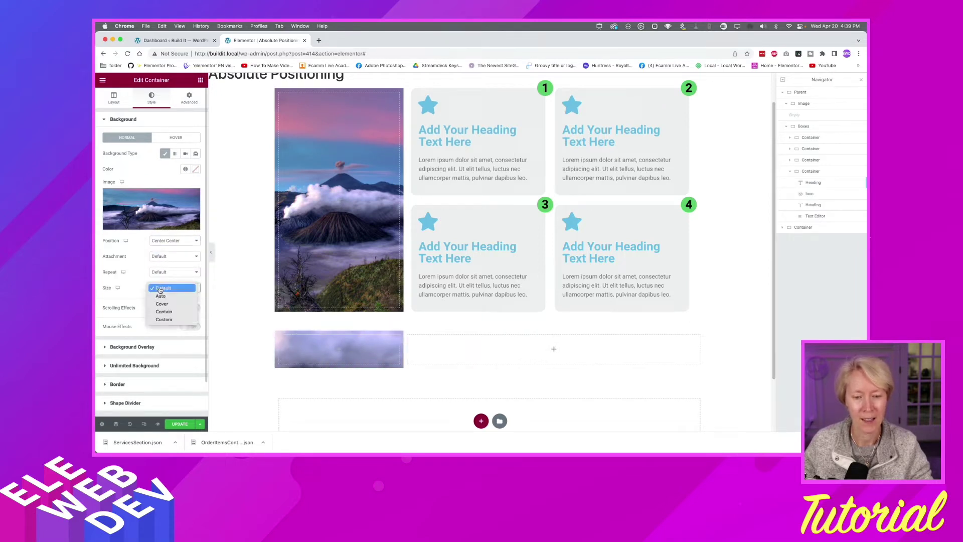
click(162, 304)
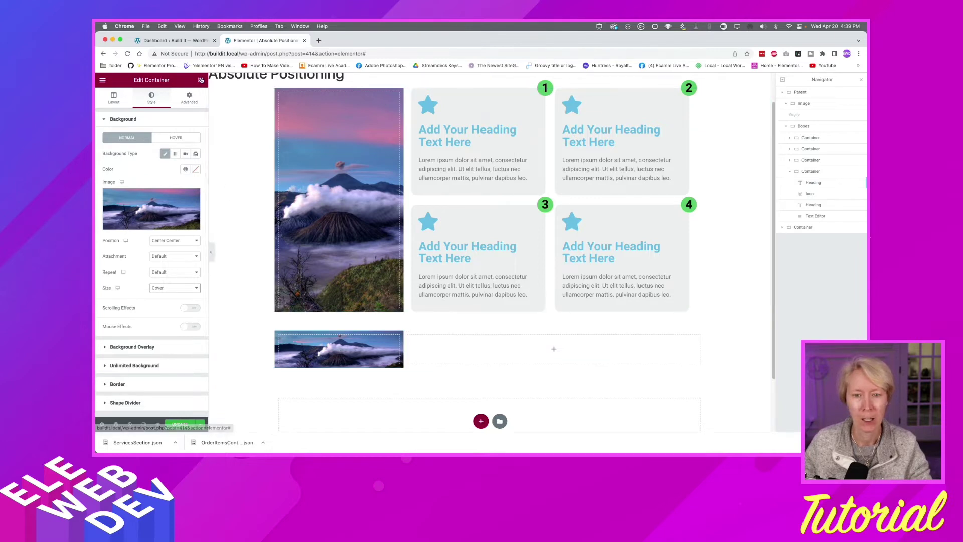
Step: Insert a new Container element inside the empty 70% container beside the image
click(200, 81)
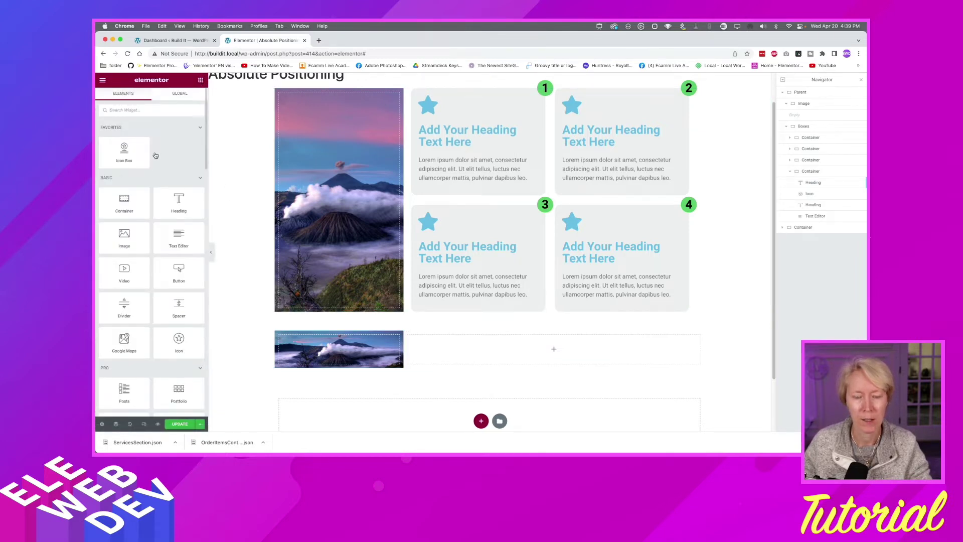
drag(124, 206, 450, 356)
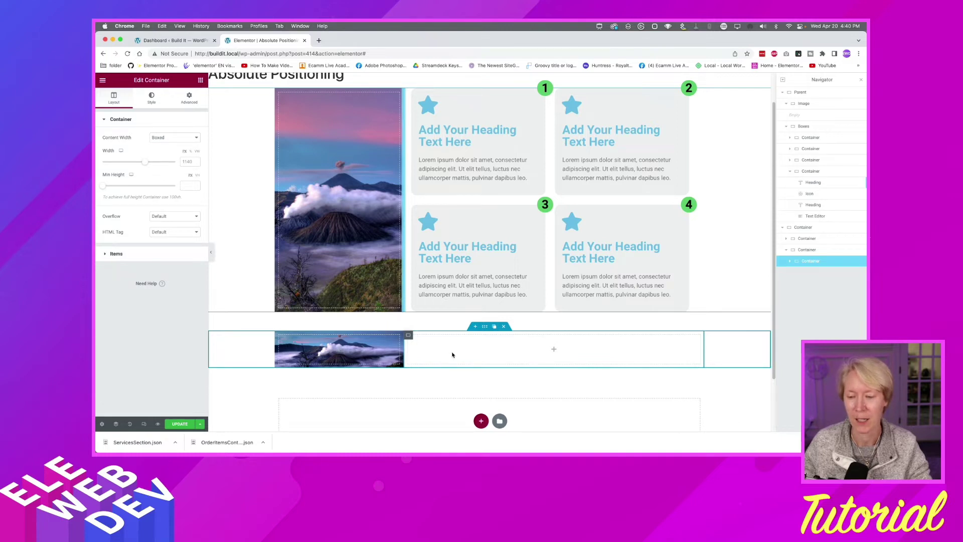
Step: Set the newly nested container's content width to Full Width and its width to 46%
right_click(411, 331)
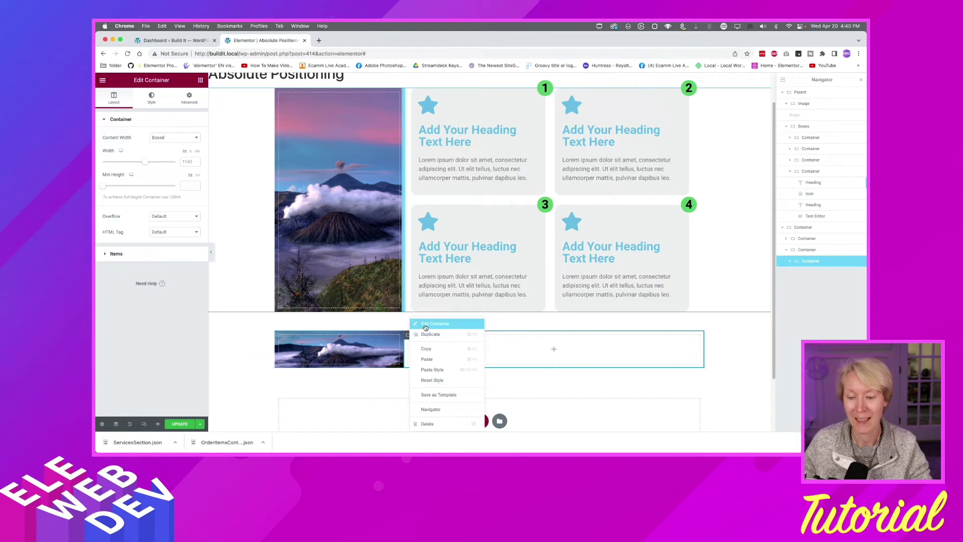
click(424, 325)
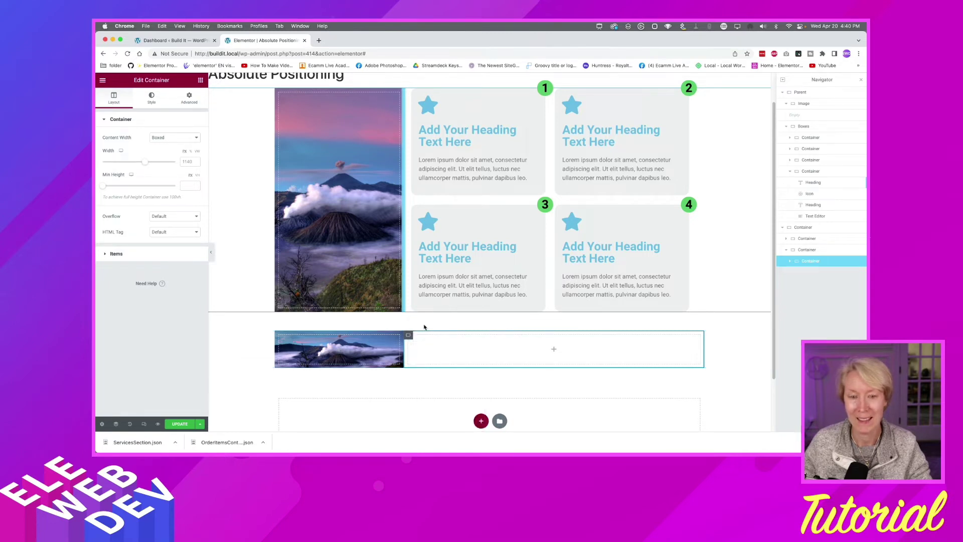
click(168, 141)
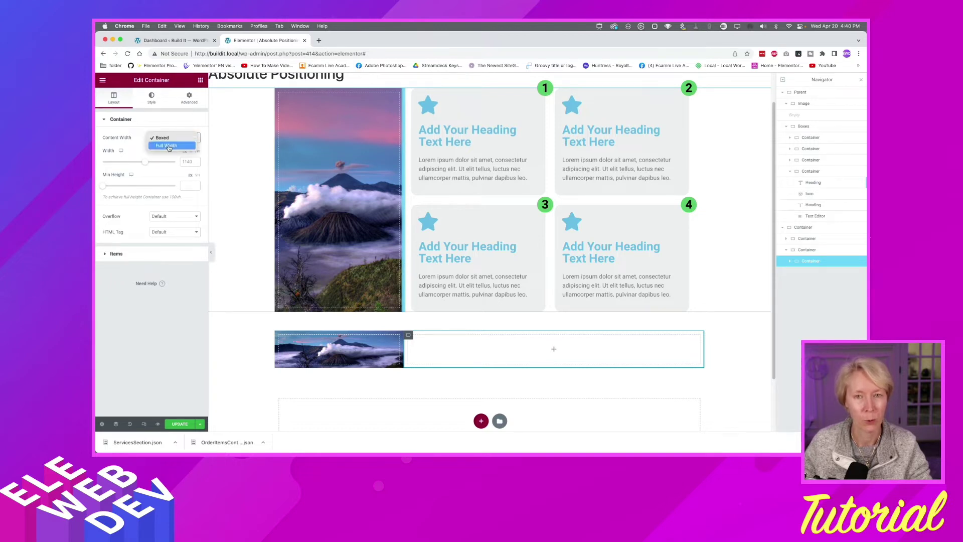
click(169, 146)
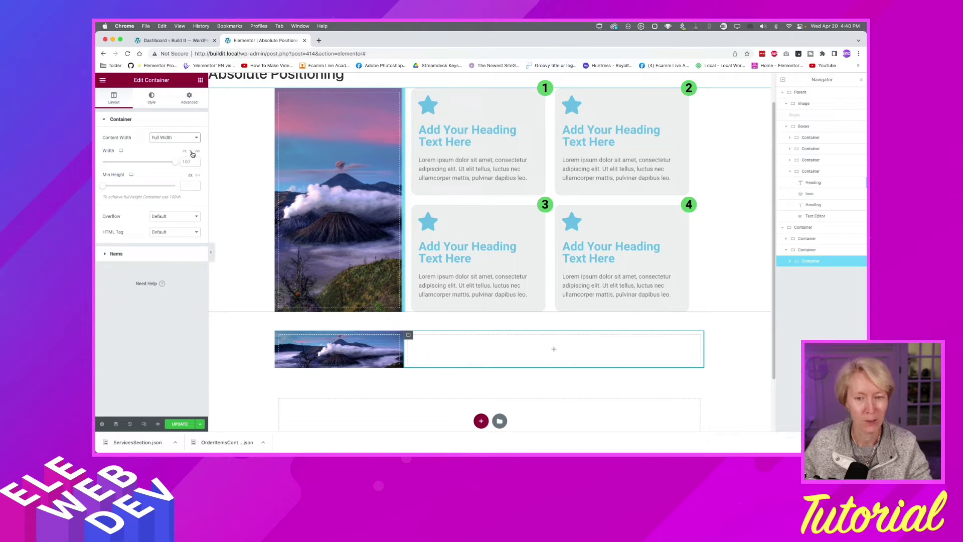
click(191, 153)
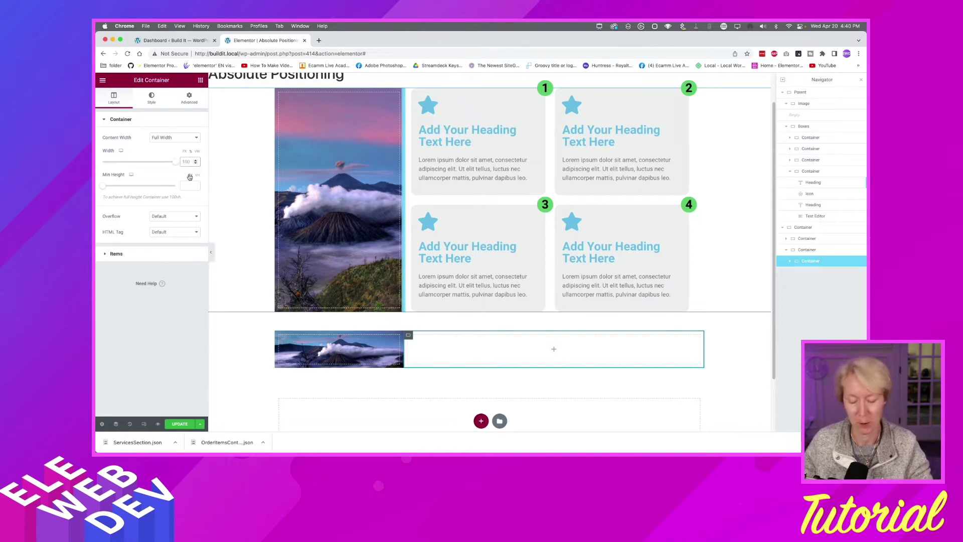
click(181, 161)
text(46)
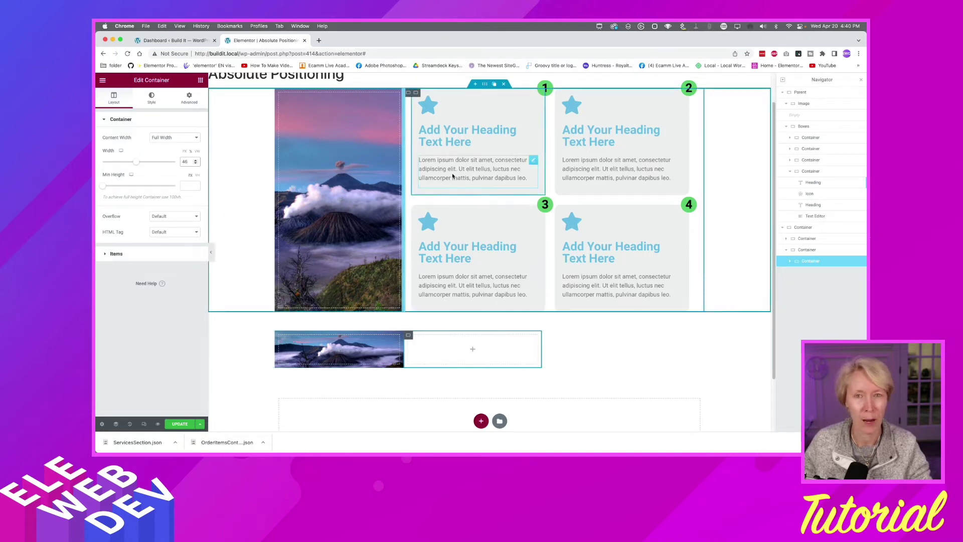
Step: Give the 46% container a Classic background in a very light grey
right_click(409, 336)
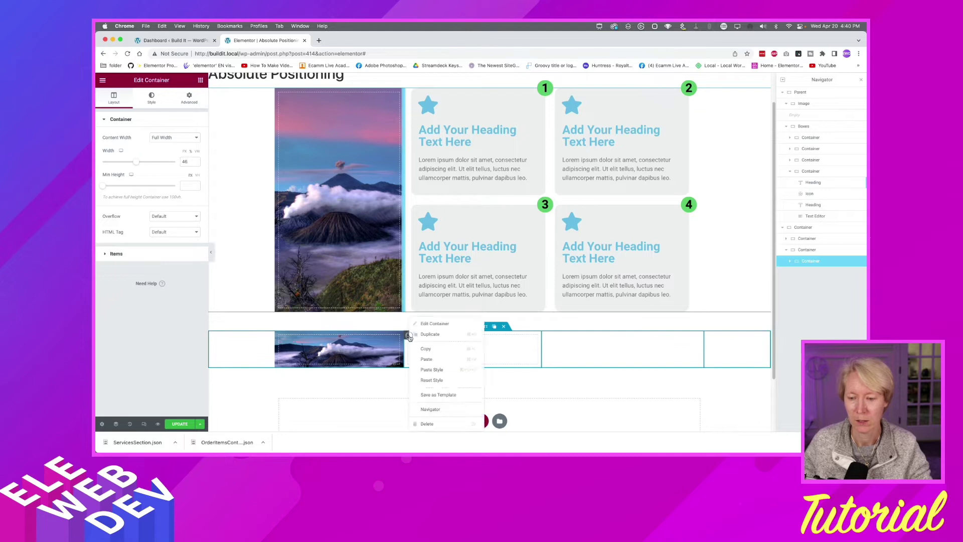
click(424, 323)
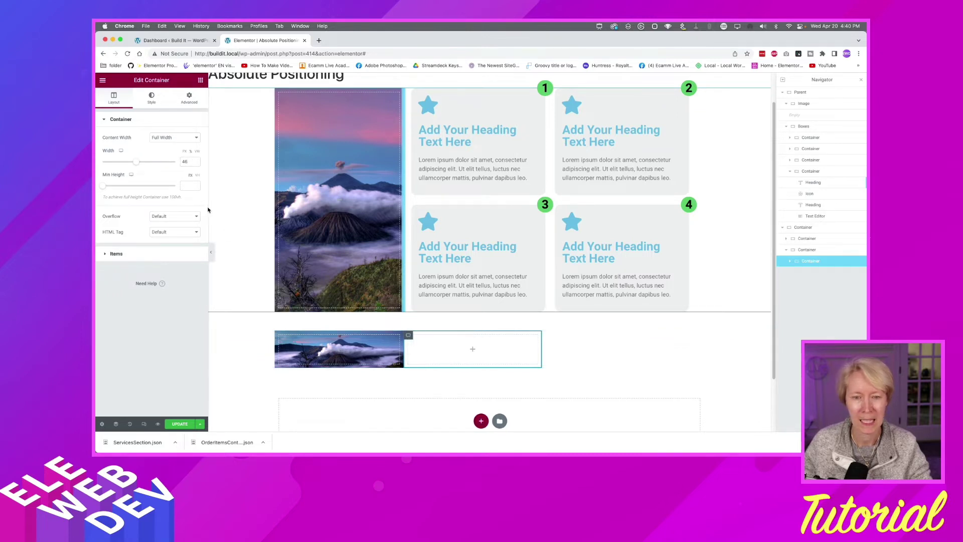
click(152, 98)
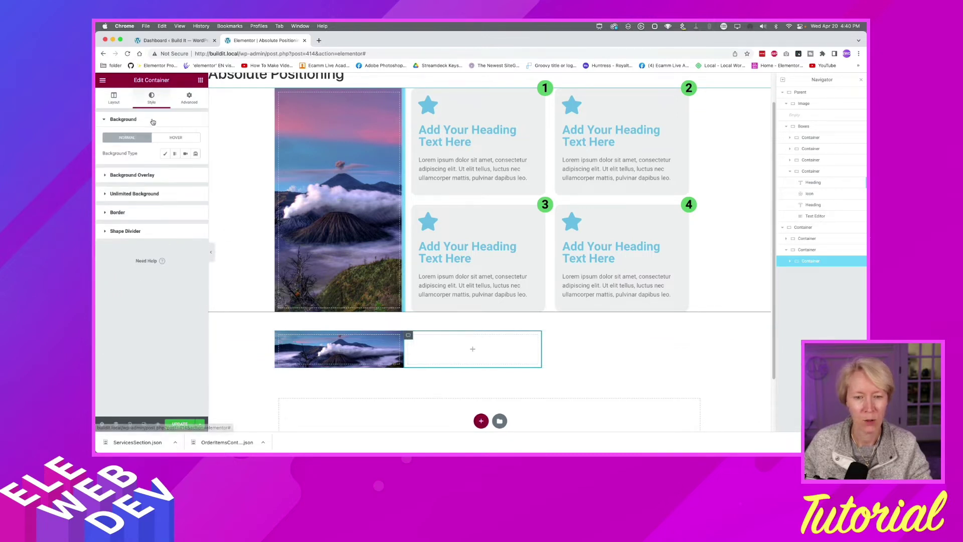
click(166, 154)
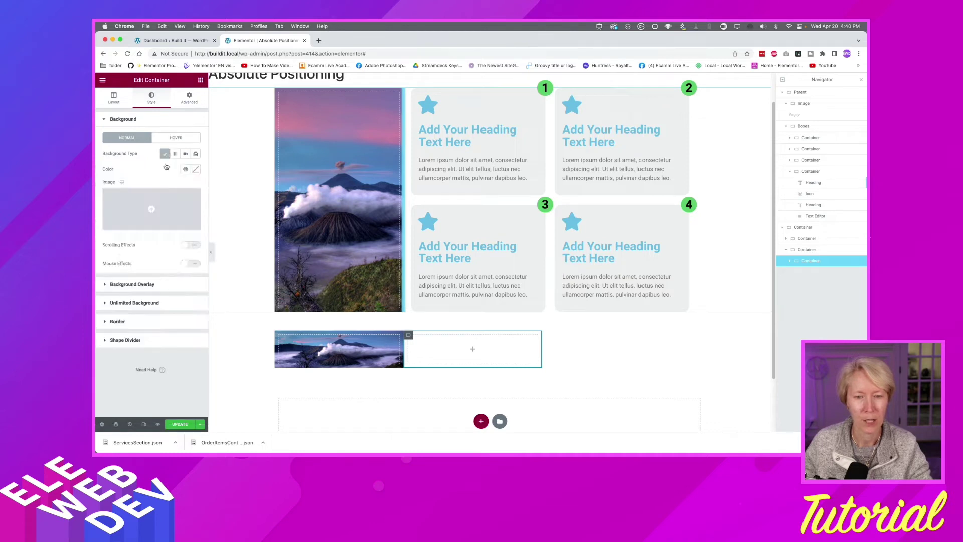
click(196, 170)
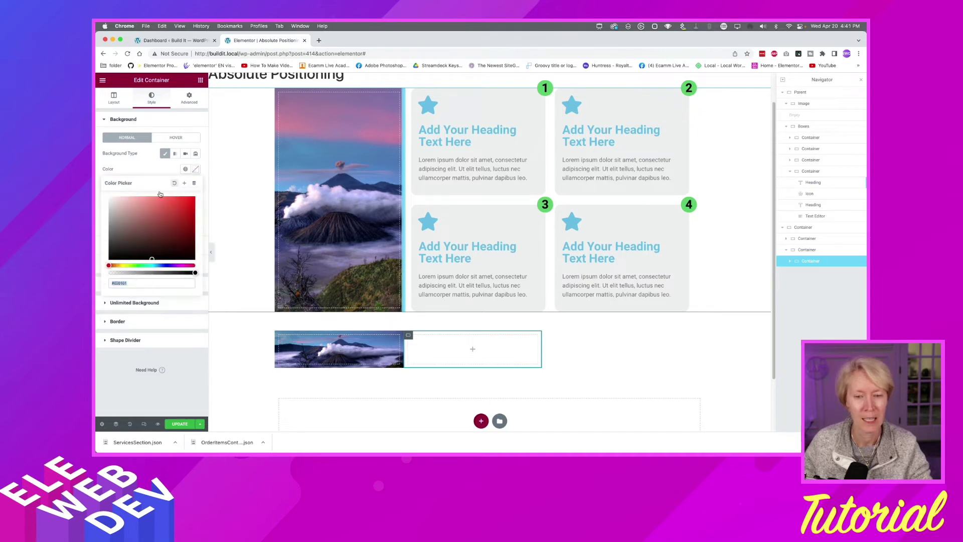
click(117, 205)
drag(117, 205, 106, 201)
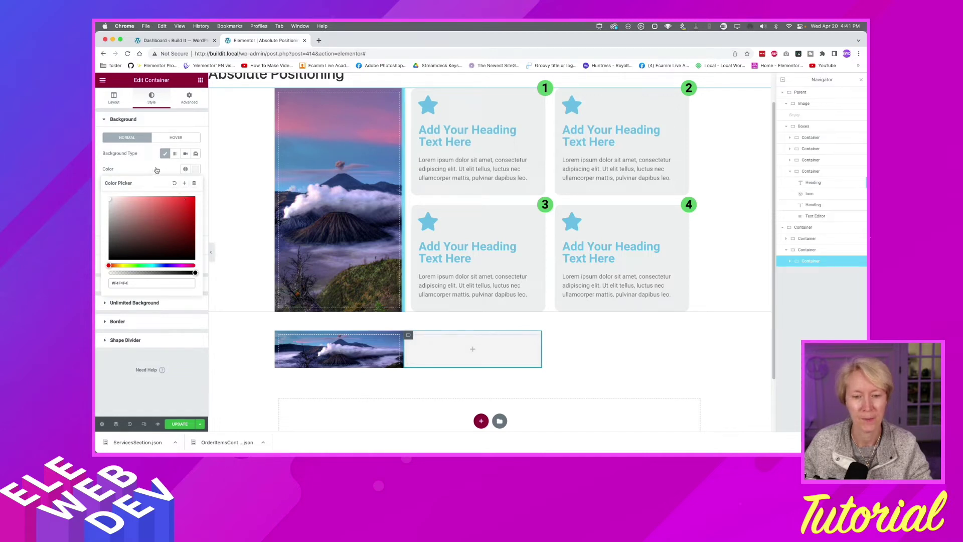
click(157, 171)
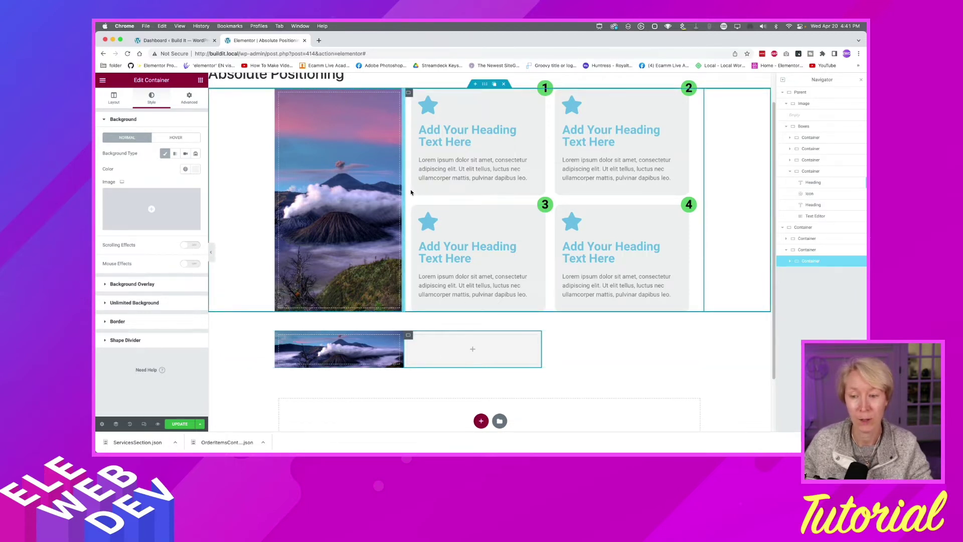
Step: Round all corners of the light grey container with a border radius of 15 px
right_click(410, 324)
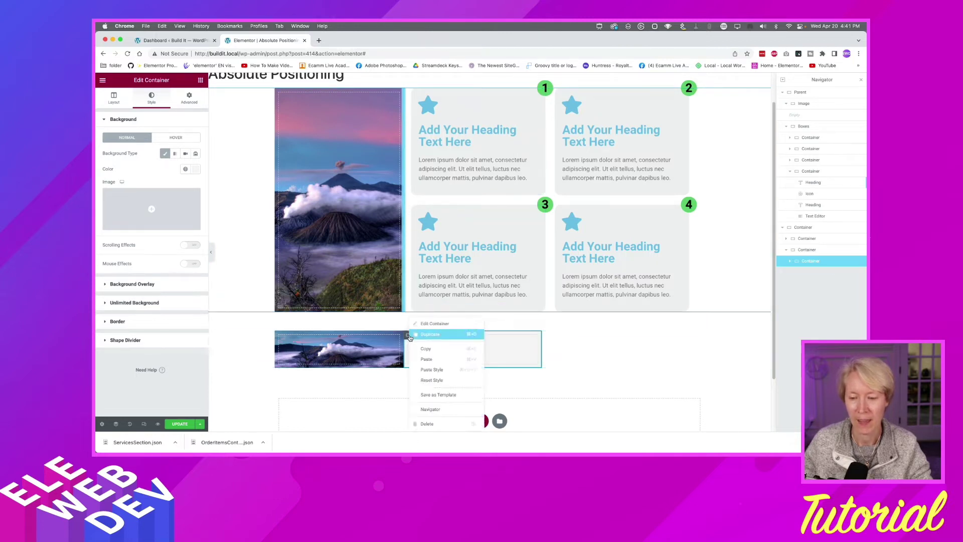
click(436, 325)
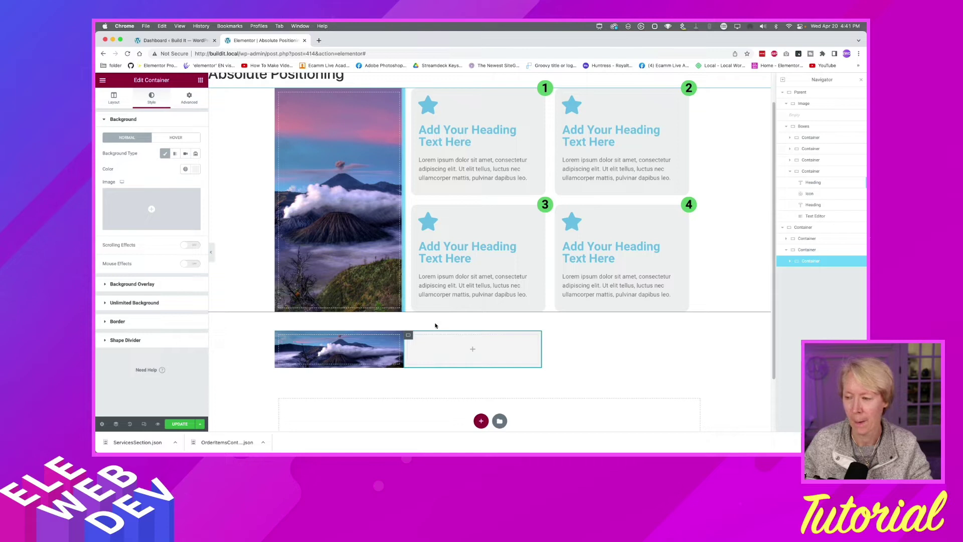
click(133, 320)
click(112, 233)
text(15)
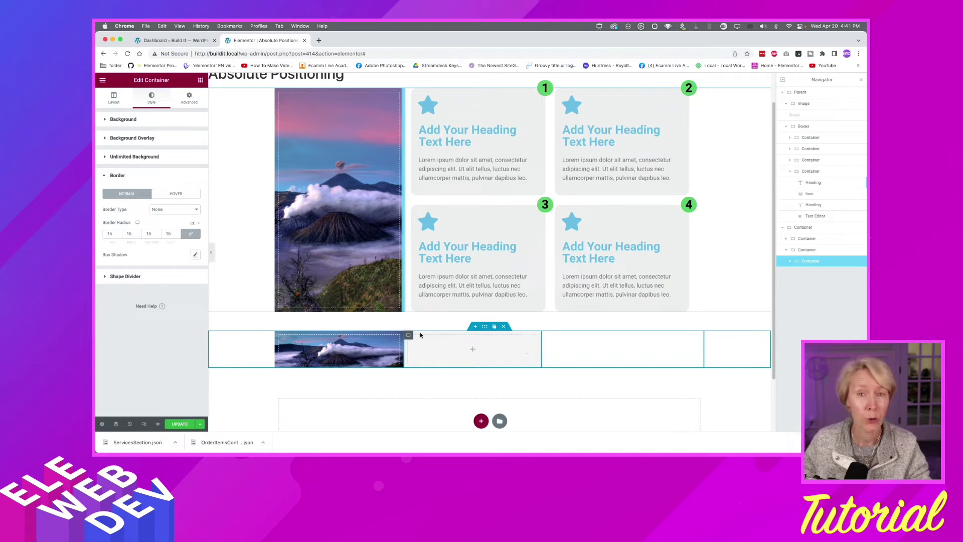
Step: Fill the light grey container with an Icon, a Heading and a Text Editor widget, stacked in that order
click(201, 80)
drag(179, 343, 454, 352)
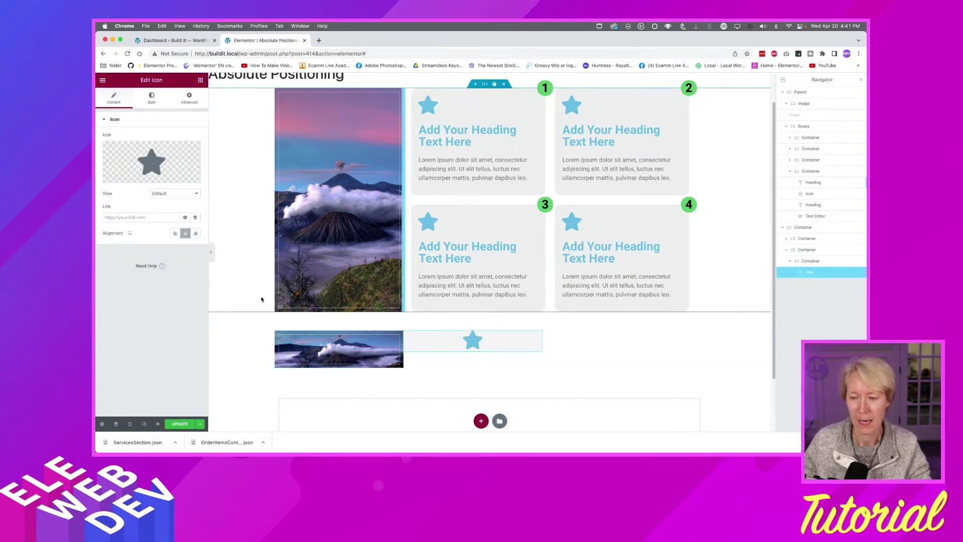
click(188, 96)
click(200, 80)
drag(178, 202, 445, 351)
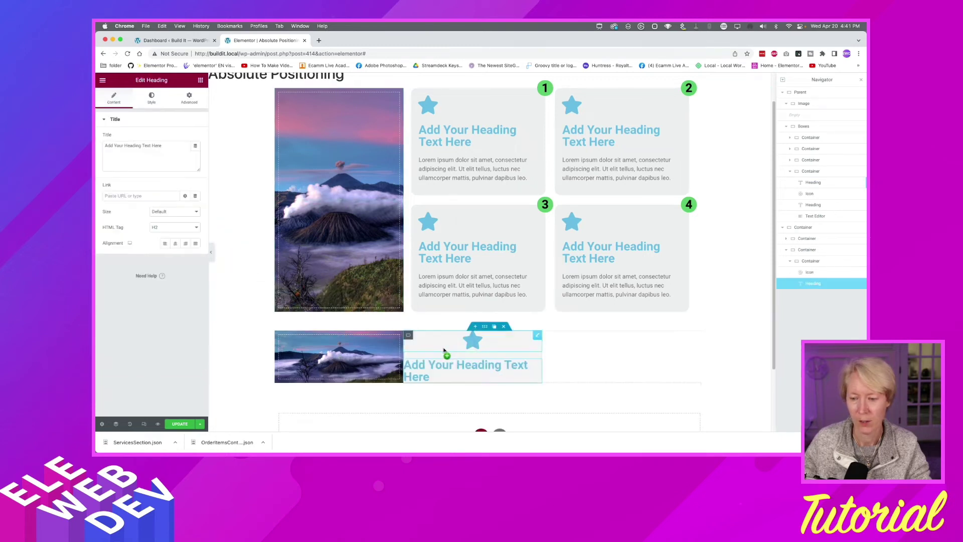
click(200, 79)
drag(182, 234, 456, 380)
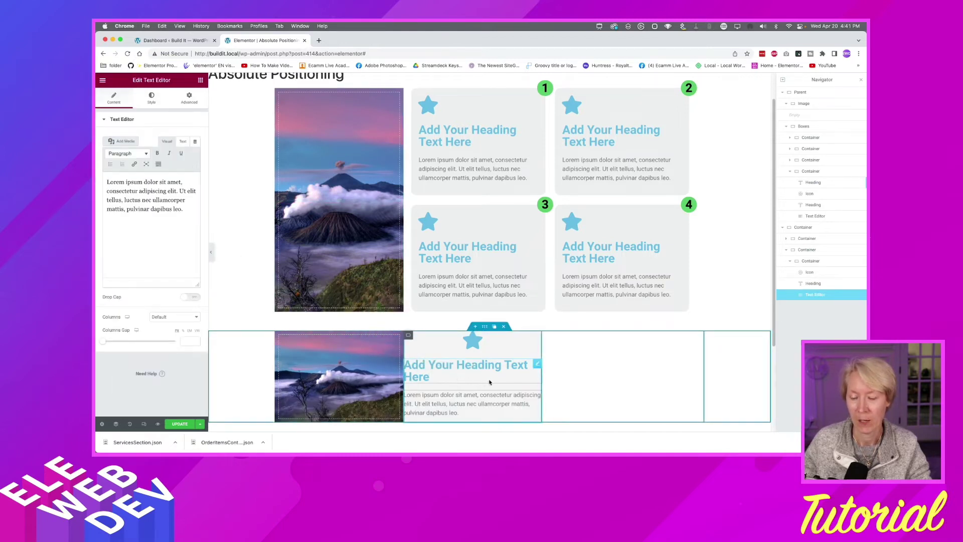
Step: Set the light grey container's padding to 20 px on all sides
click(814, 262)
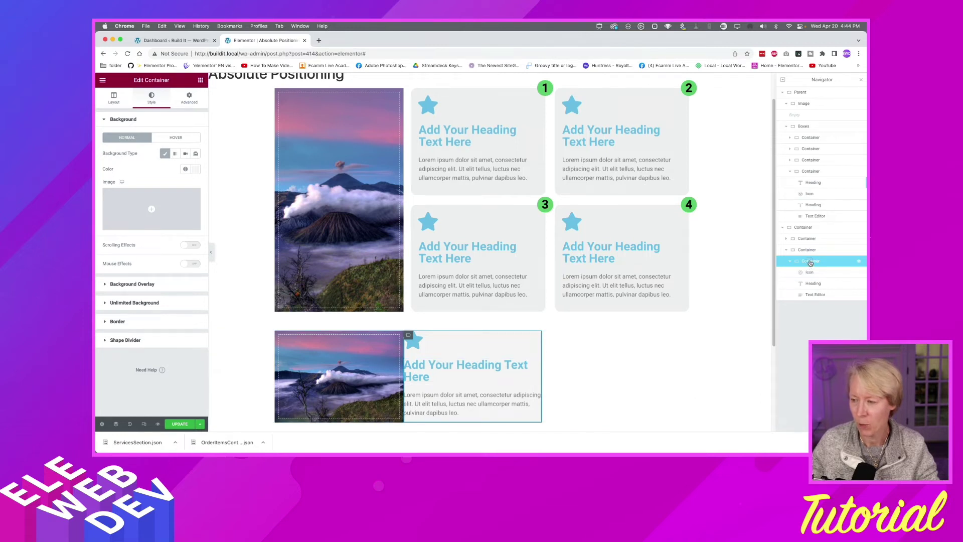
click(189, 98)
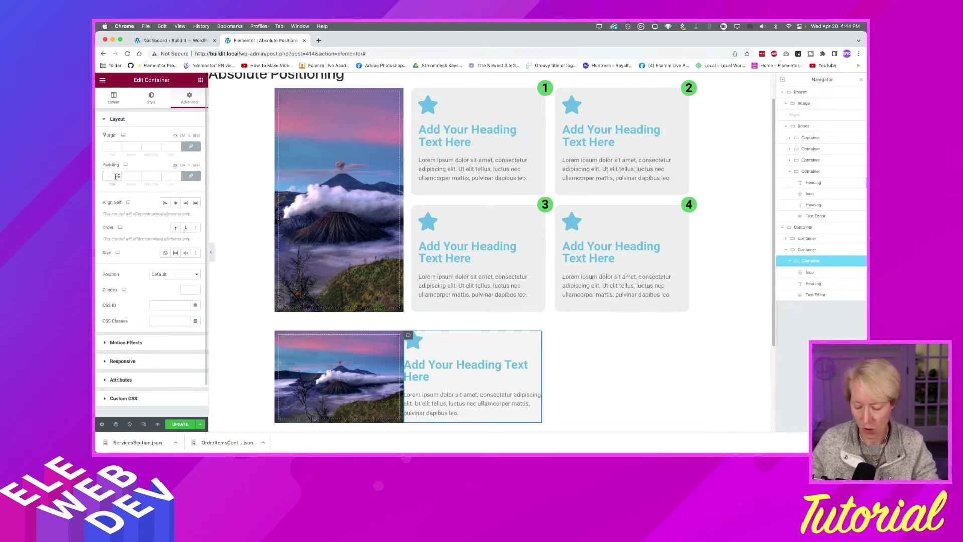
text(20)
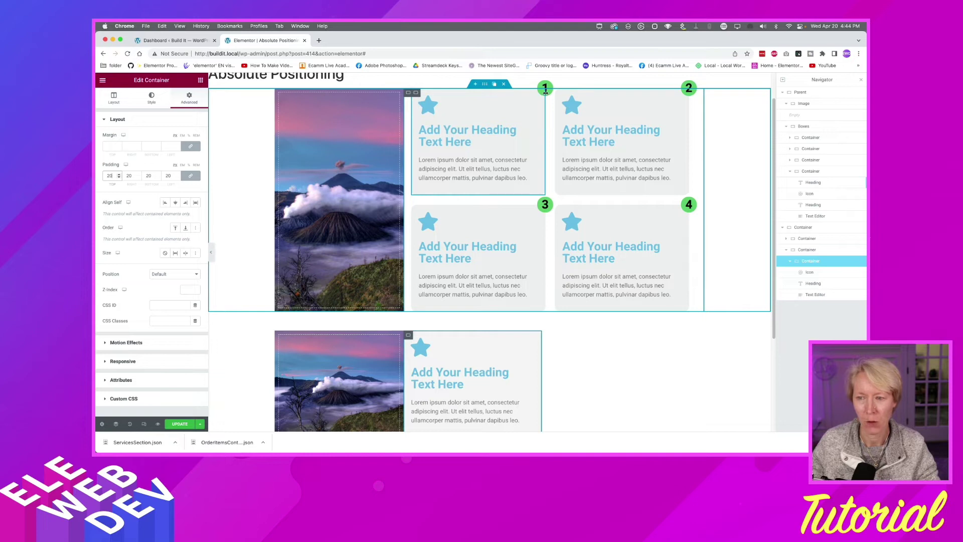
Step: Add a Heading widget above the star icon in the new box and set its title to 1
click(201, 80)
drag(169, 204, 447, 340)
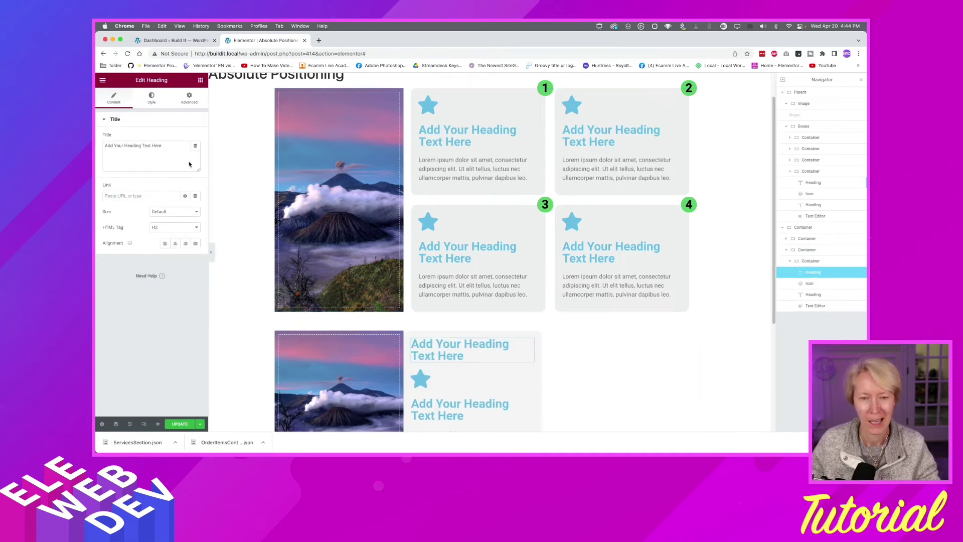
click(173, 147)
key(super+a)
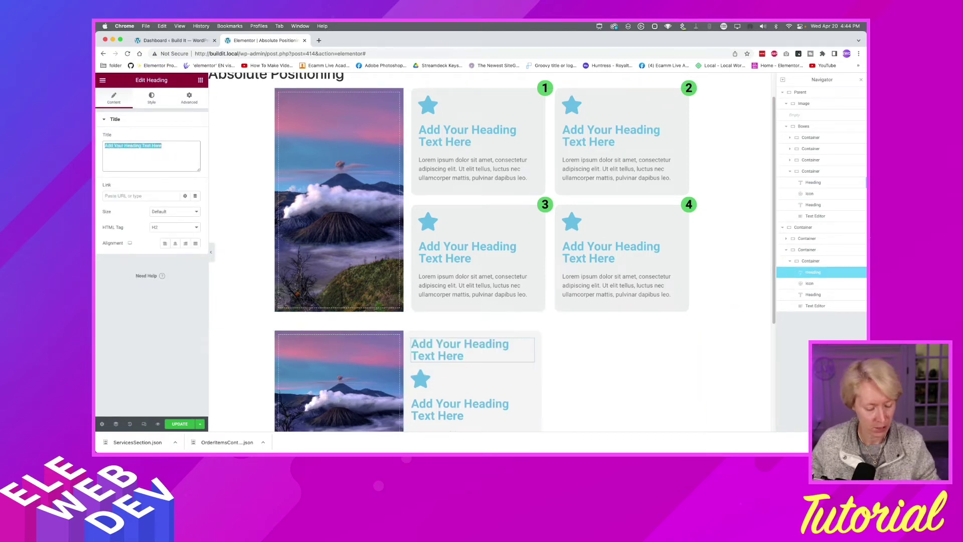
text(1)
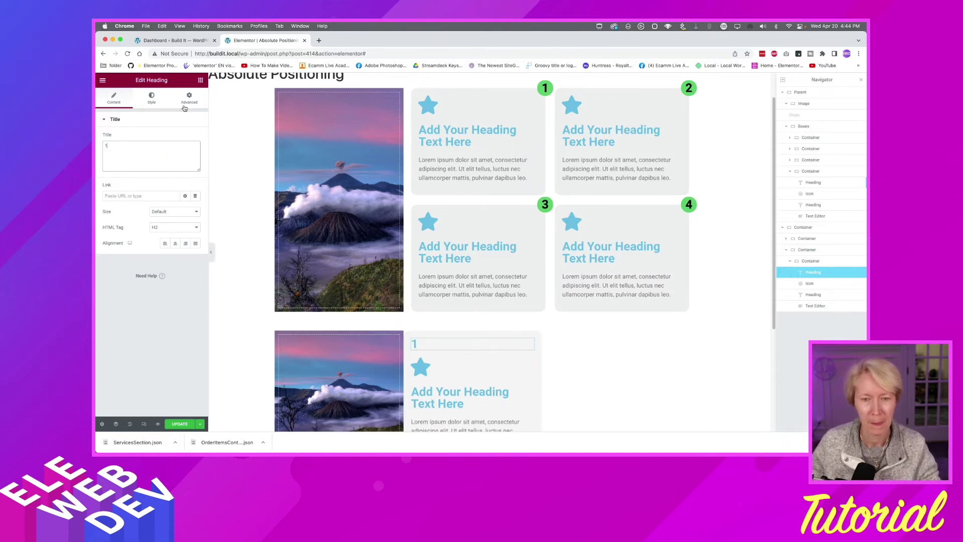
Step: Change the text color of the number 1 heading to a near-black global color
click(152, 99)
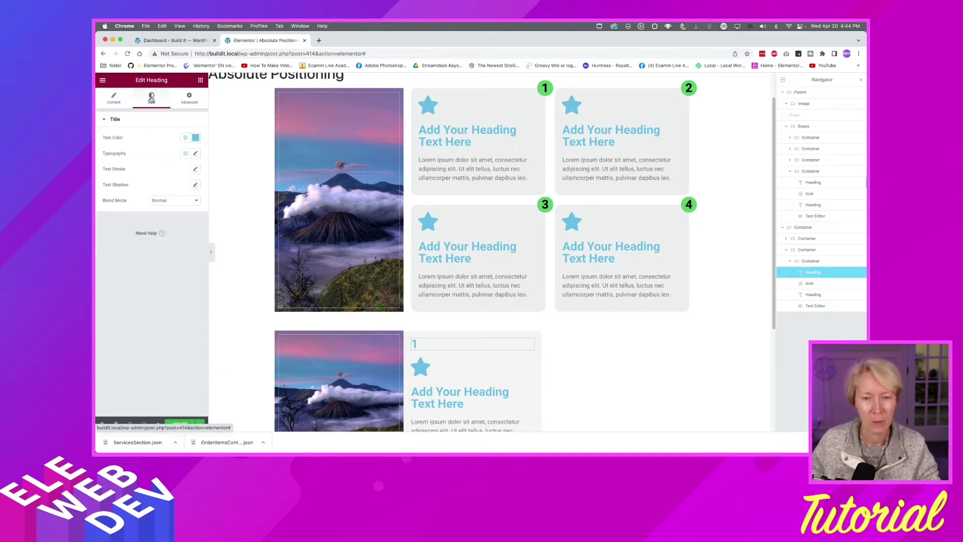
click(185, 140)
click(134, 237)
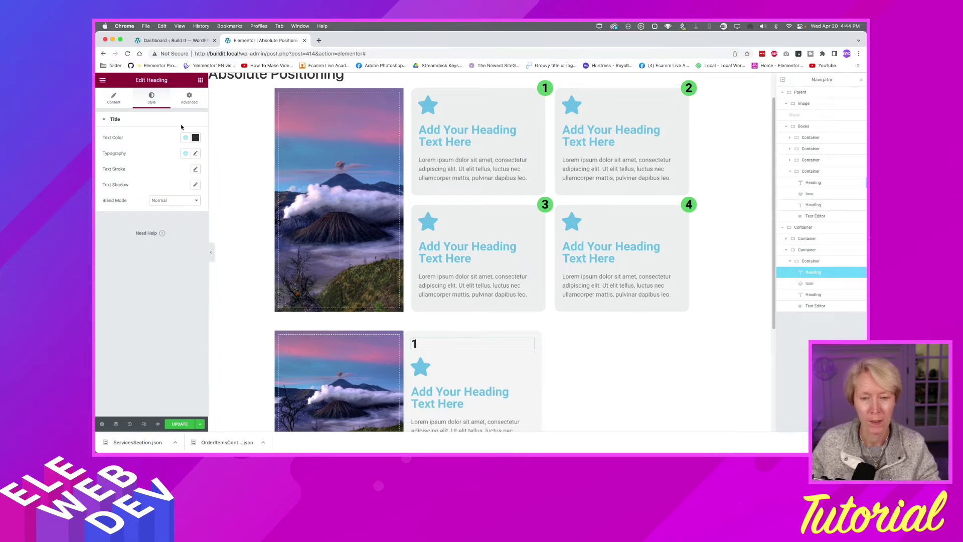
Step: Give the number 1 heading a Classic background in the green Accent global color
click(190, 96)
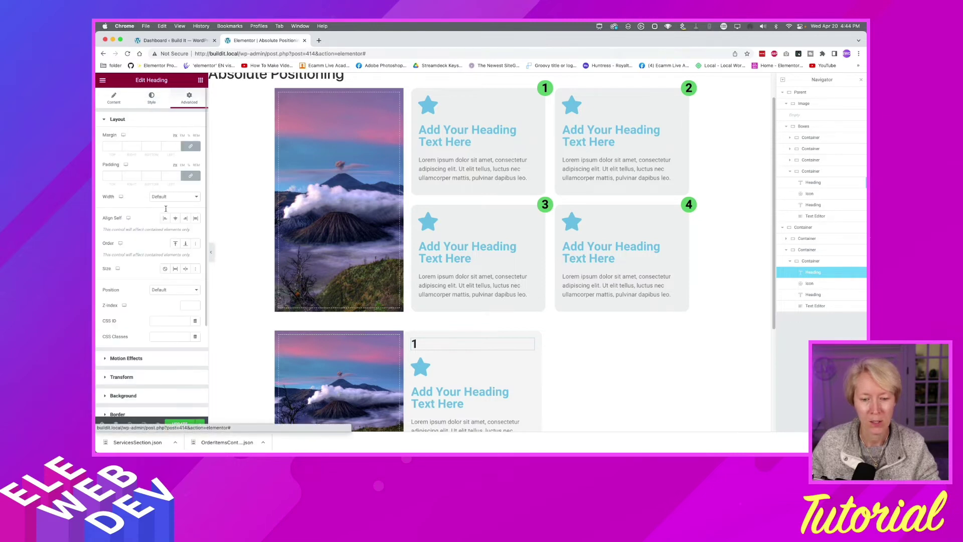
scroll(149, 324, down, 1)
scroll(148, 324, down, 2)
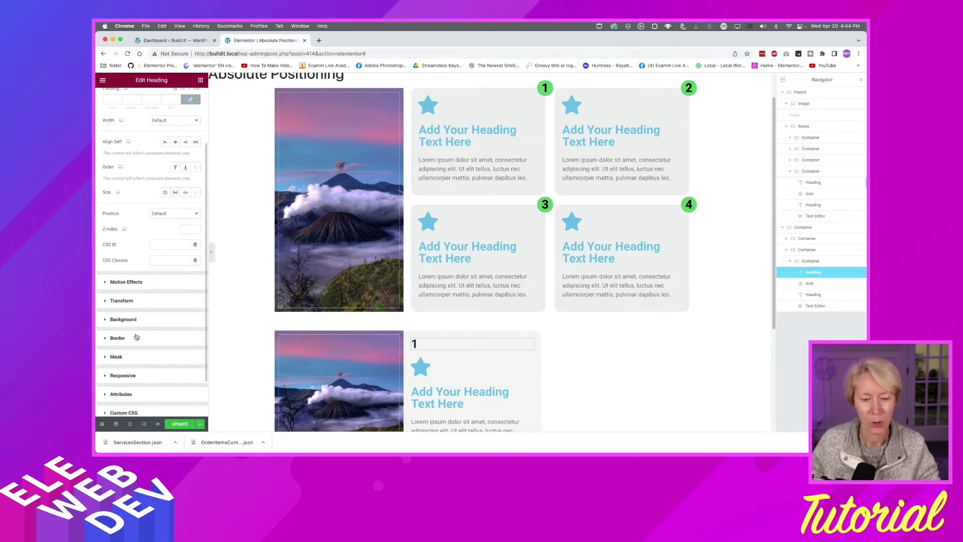
click(123, 319)
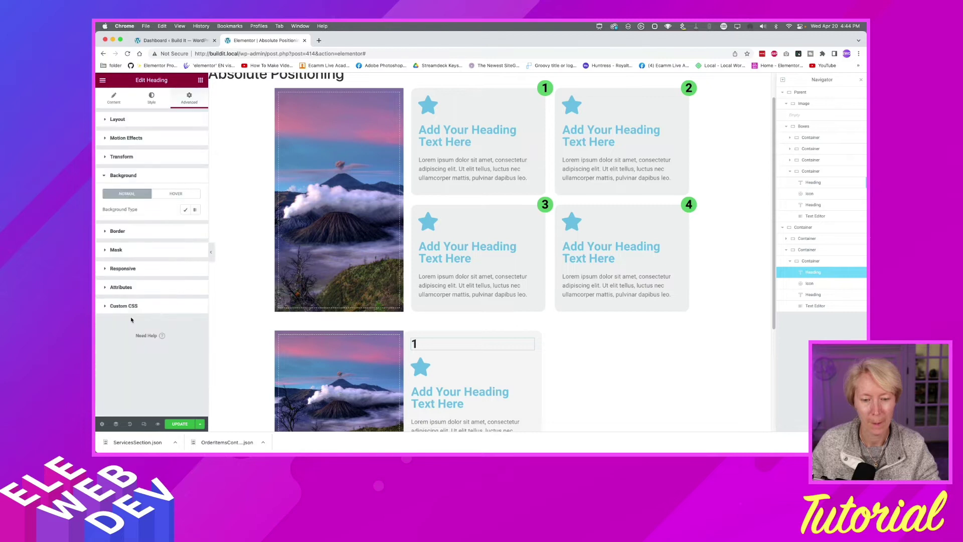
click(186, 210)
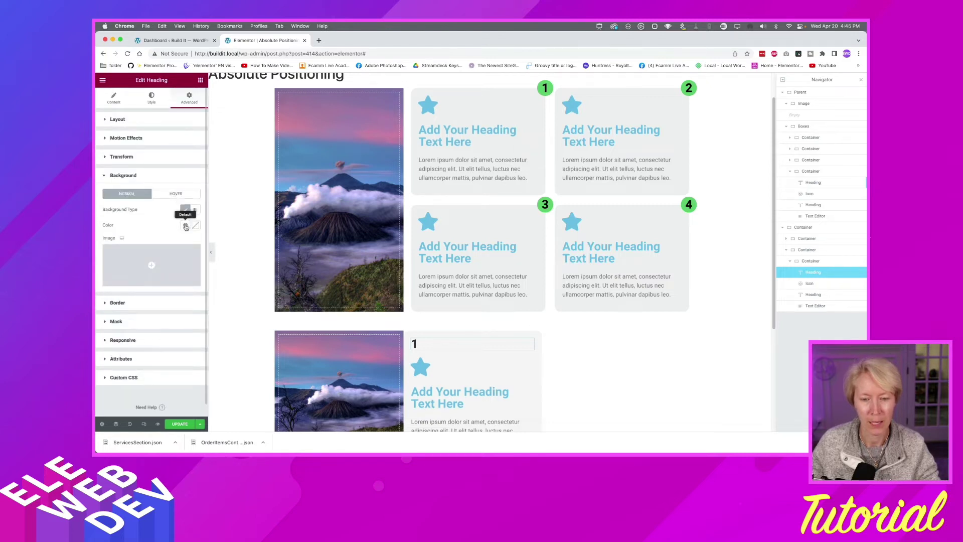
click(186, 226)
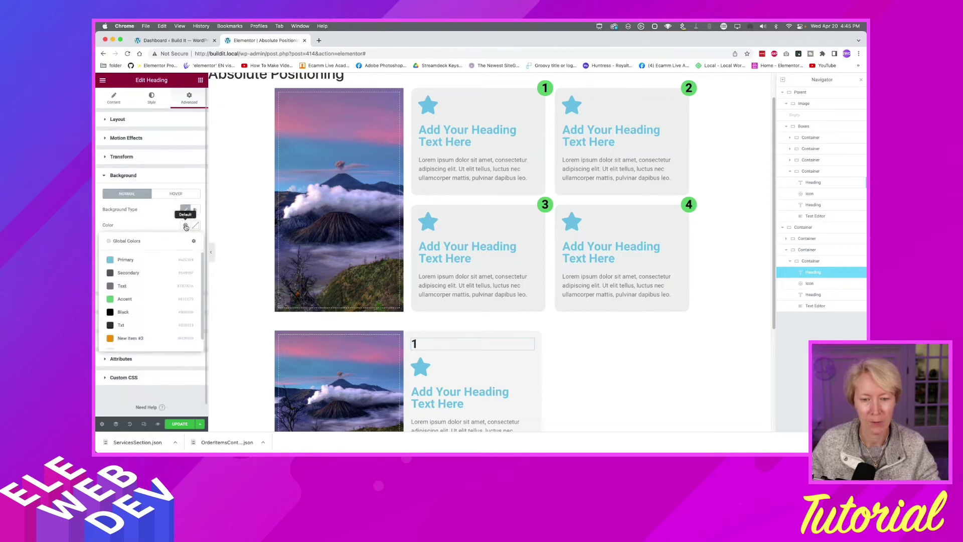
click(124, 299)
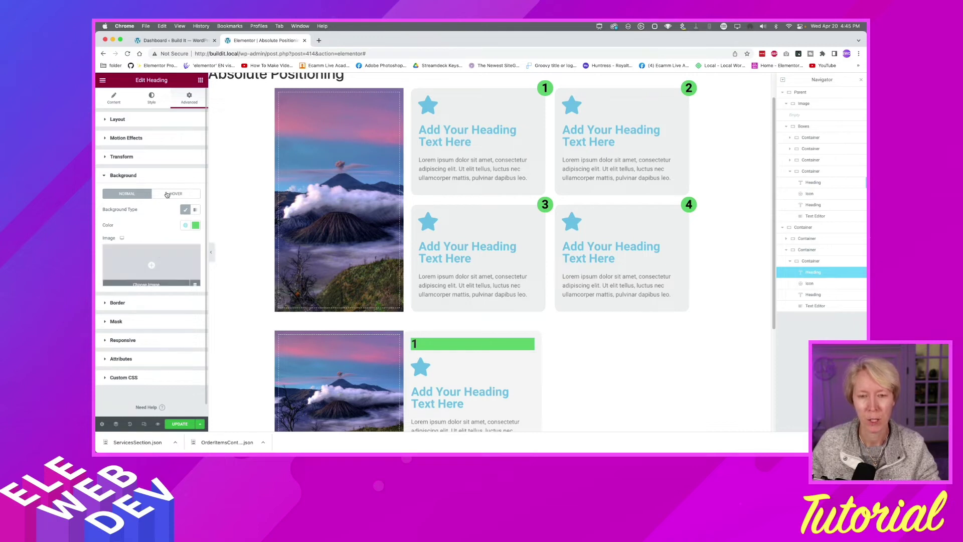
Step: Set the number 1 heading's width to Inline (auto) and its position to Absolute
click(141, 123)
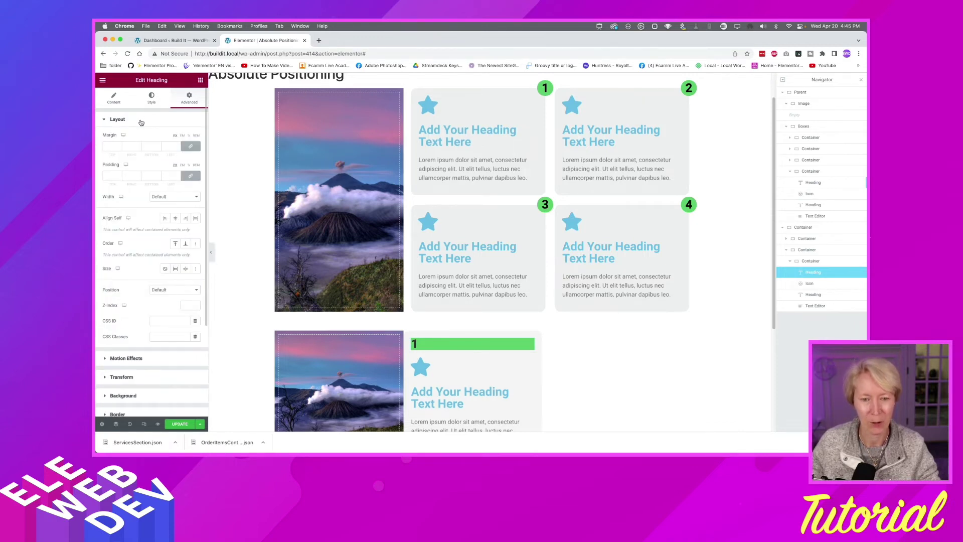
click(162, 198)
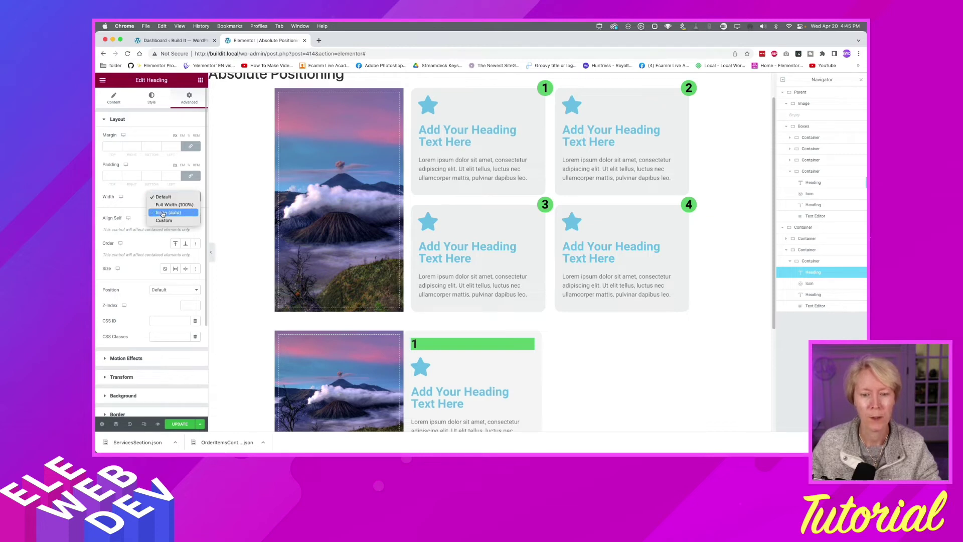
click(163, 214)
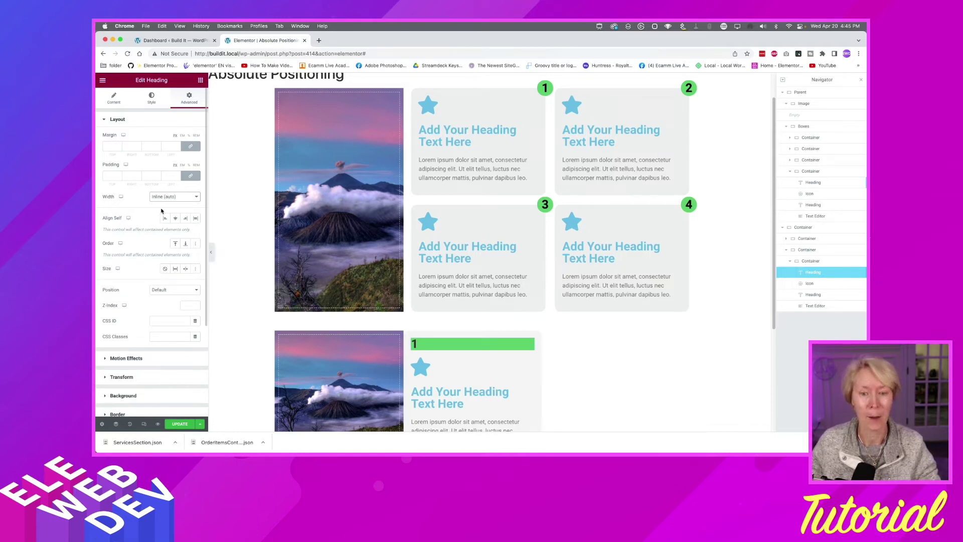
click(158, 291)
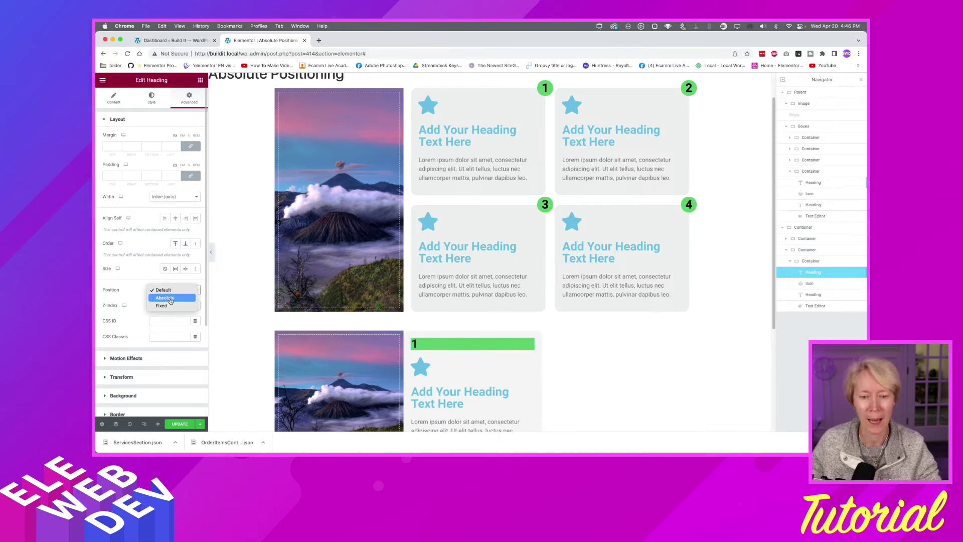
click(166, 298)
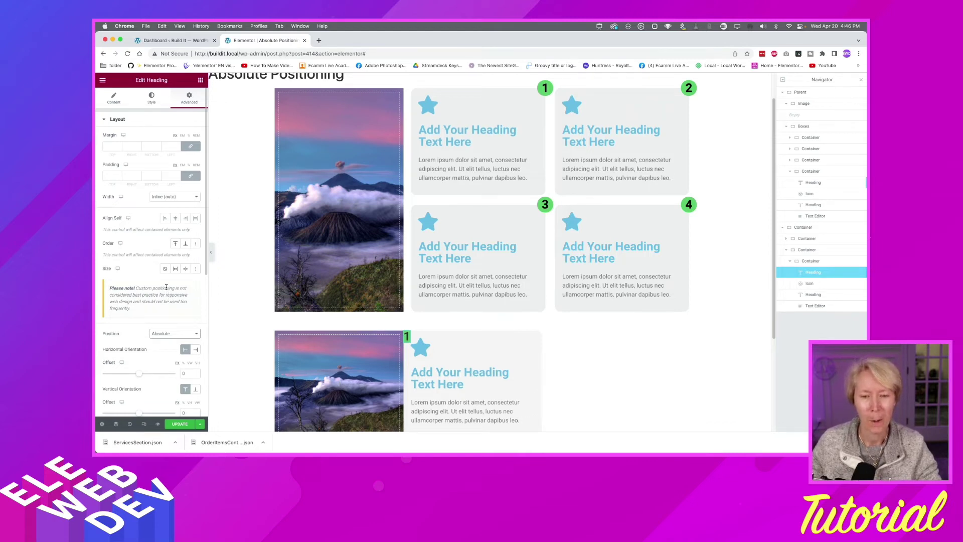
Step: Unlink the number 1 heading's padding and set it to 5 px top and bottom and 12 px right and left
click(189, 176)
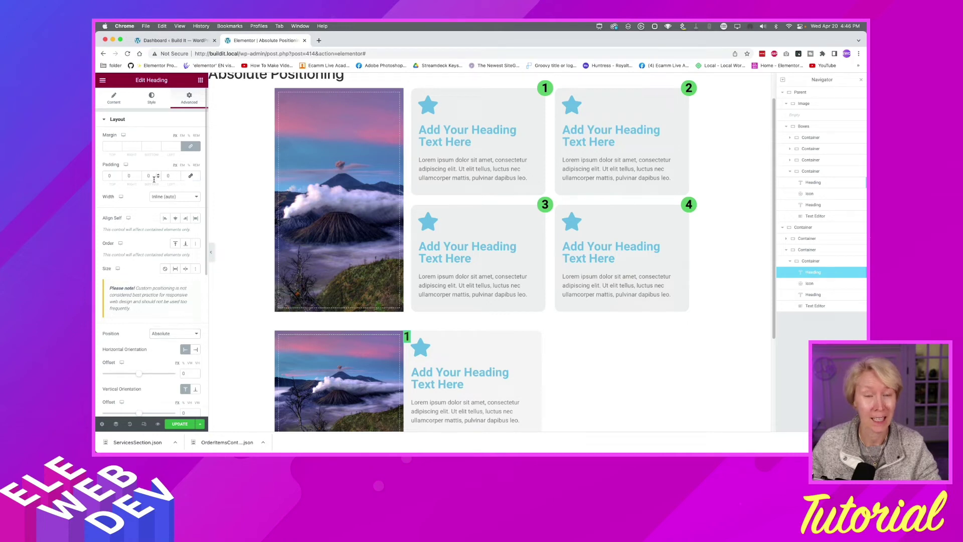
double_click(109, 175)
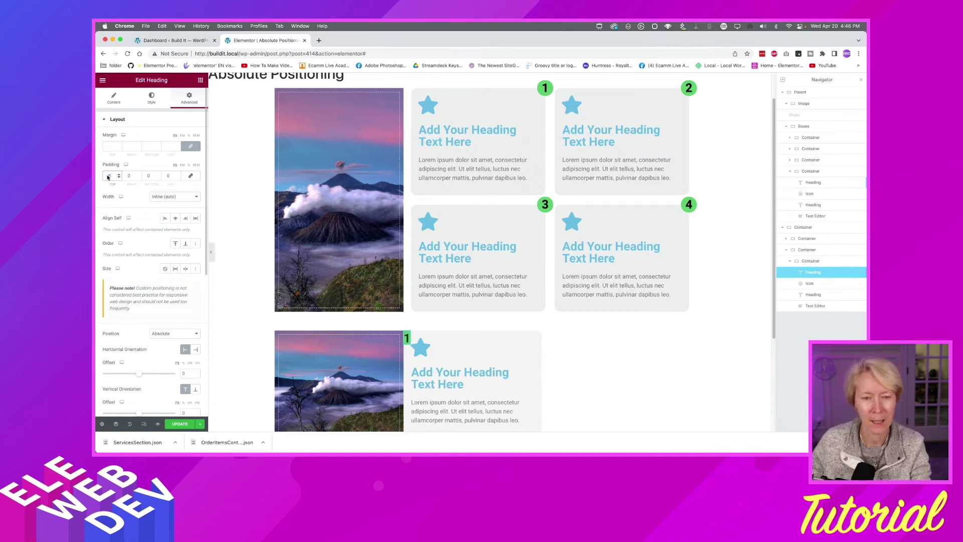
click(146, 175)
text(5)
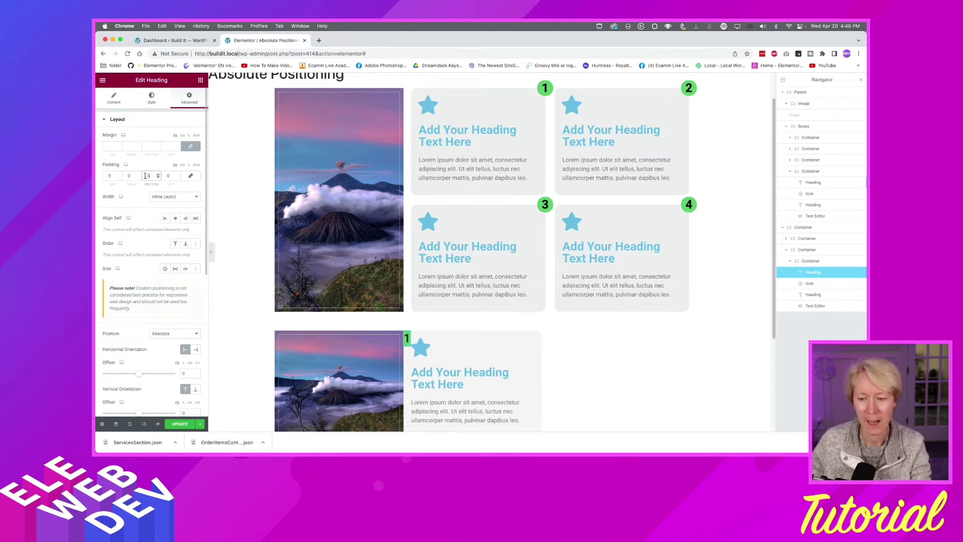
click(128, 175)
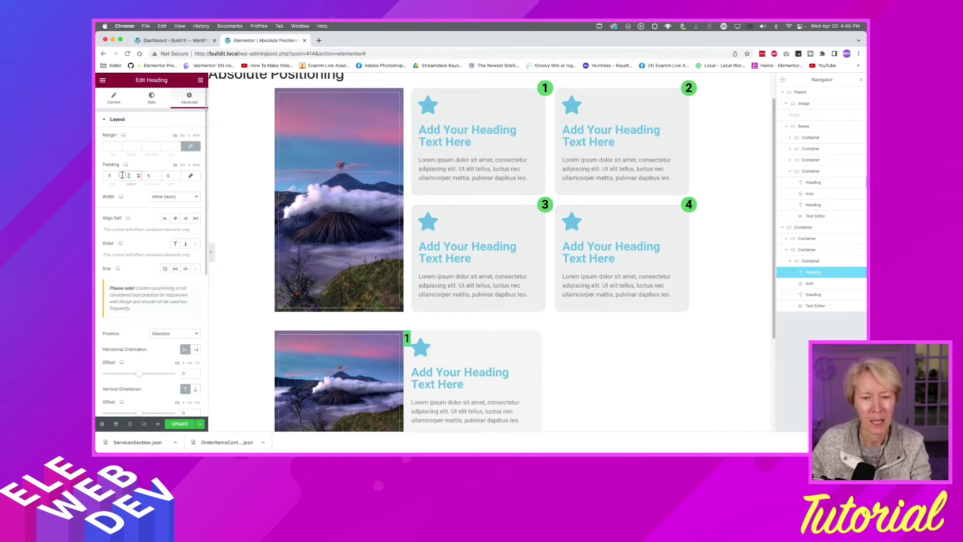
text(12)
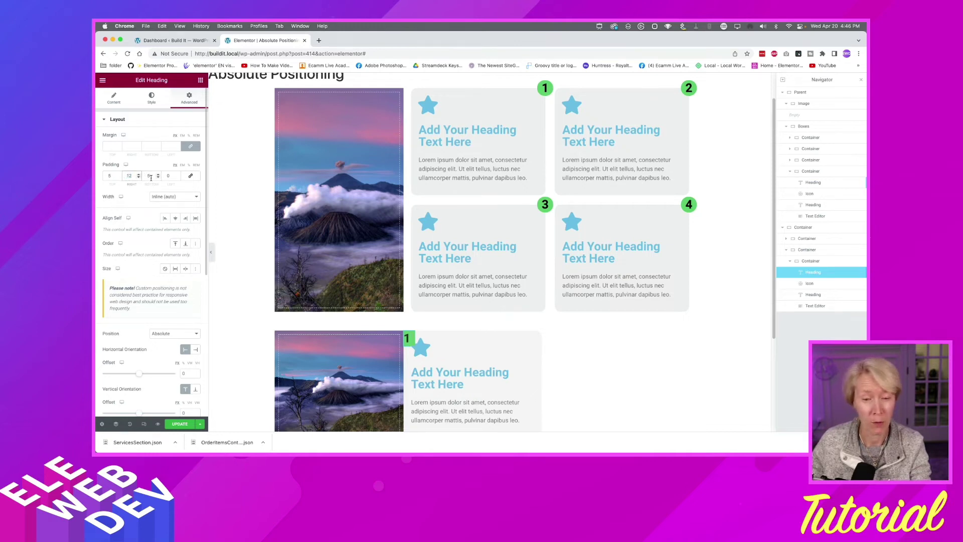
click(166, 177)
text(12)
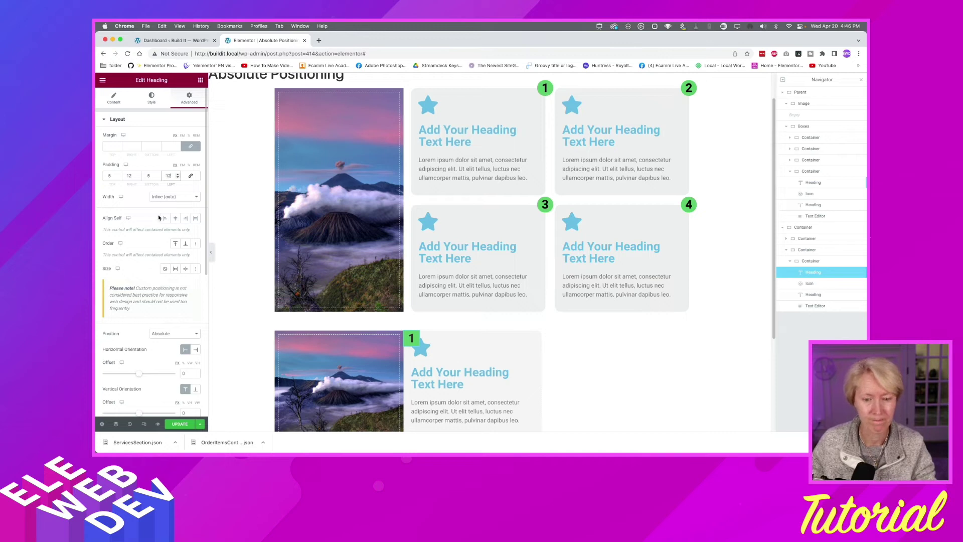
Step: Round the number 1 heading's background with a border radius of 20 px on all corners
scroll(149, 330, down, 6)
scroll(147, 330, down, 2)
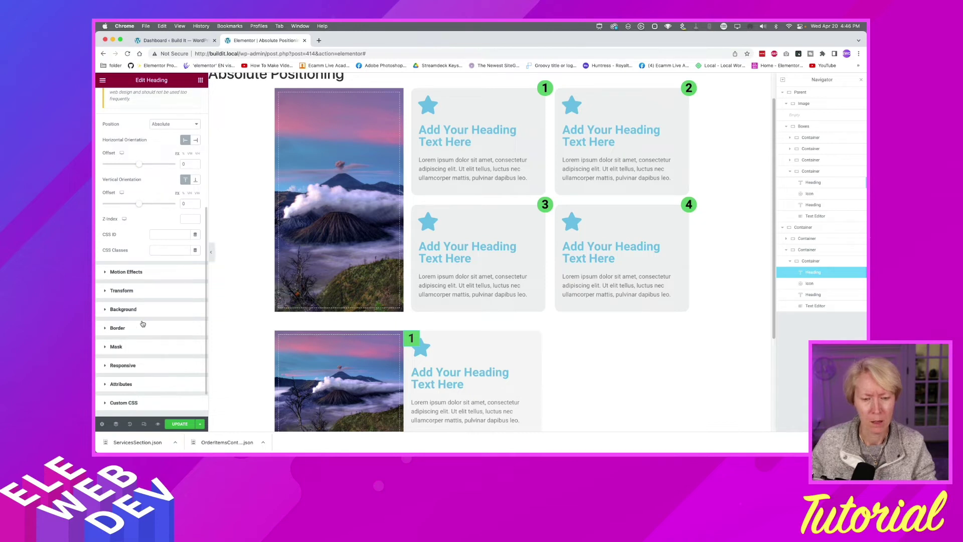
click(136, 327)
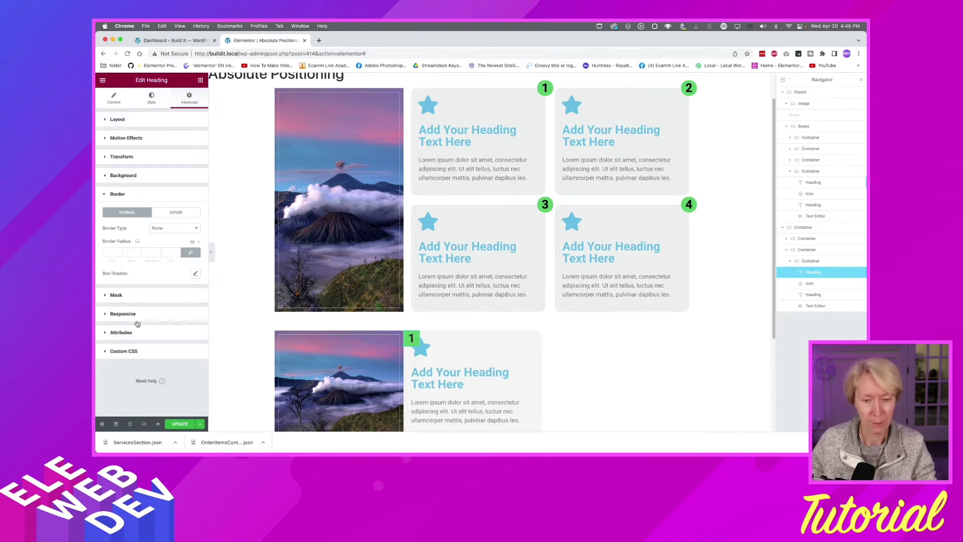
click(111, 252)
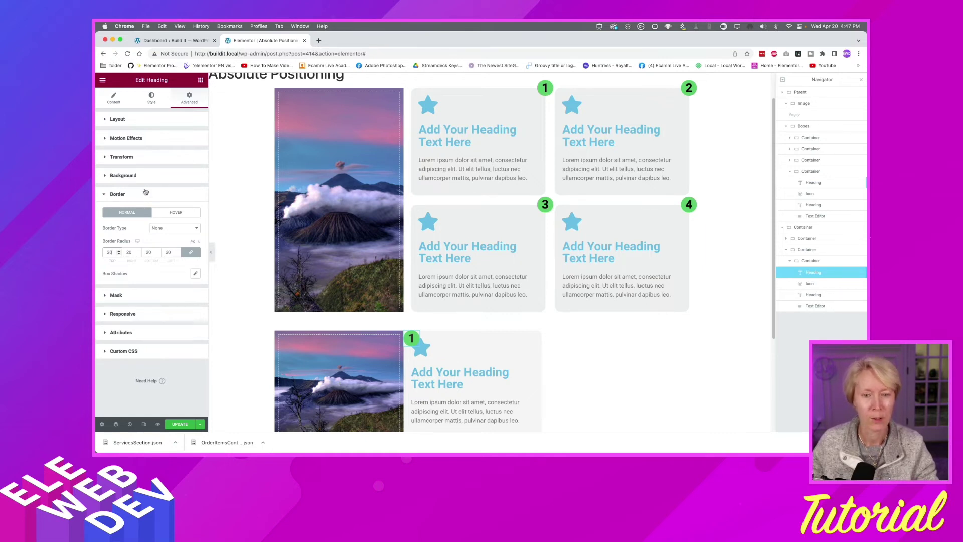
Step: Anchor the number 1 badge horizontally to its box's right edge, with a horizontal offset of -20.7 px and a vertical offset of -21 px
click(150, 123)
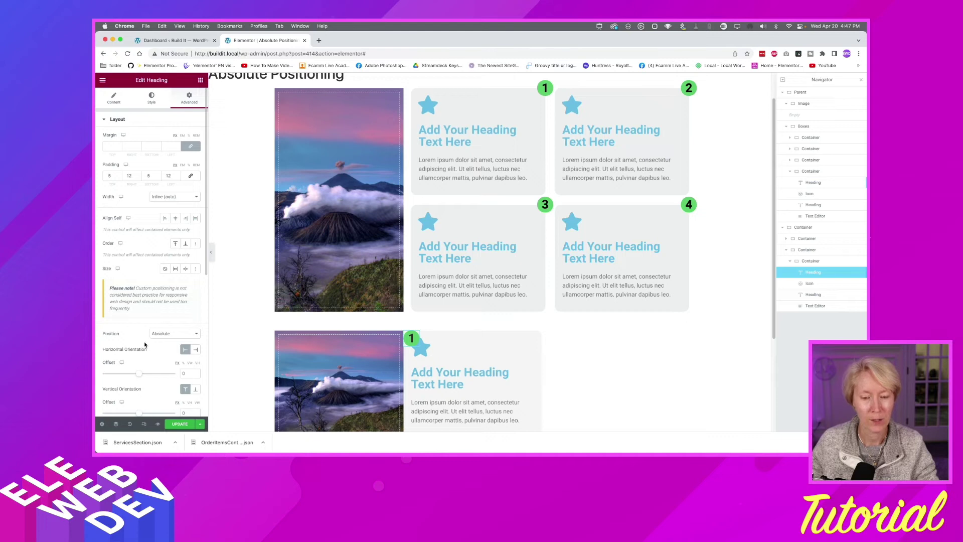
scroll(169, 343, down, 3)
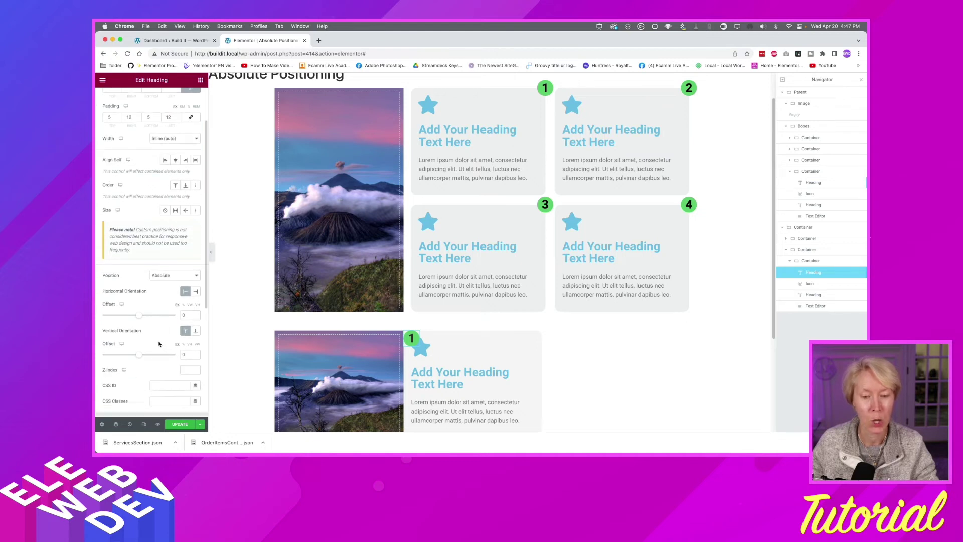
scroll(155, 344, down, 2)
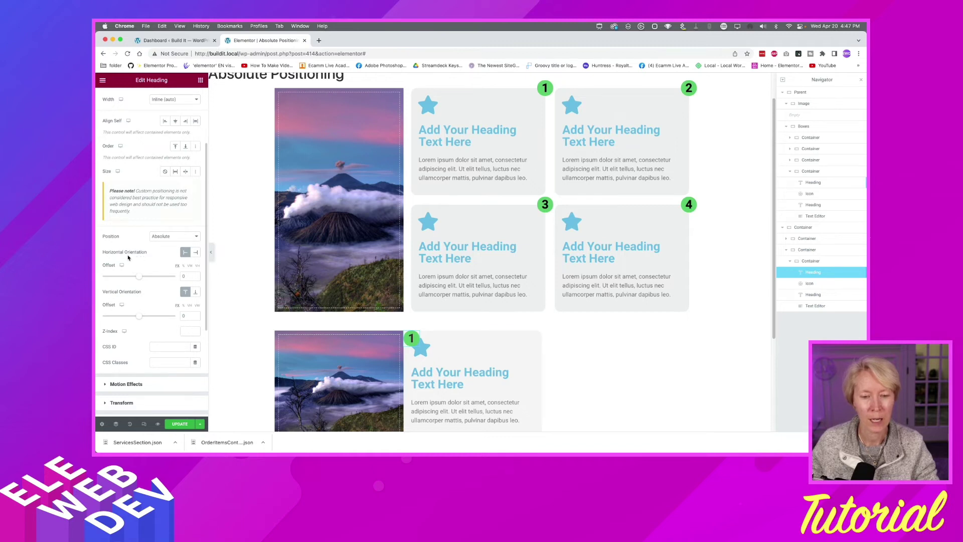
click(196, 253)
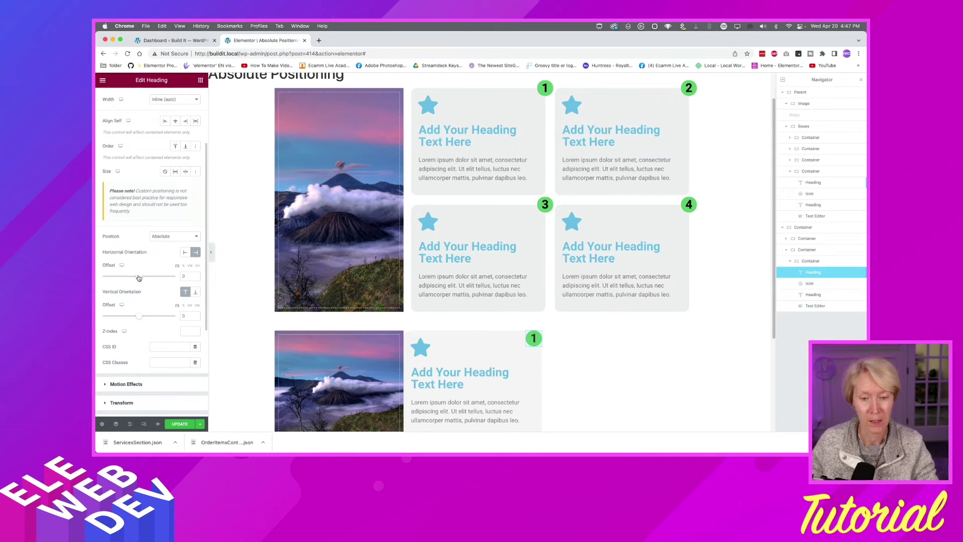
drag(140, 278, 140, 279)
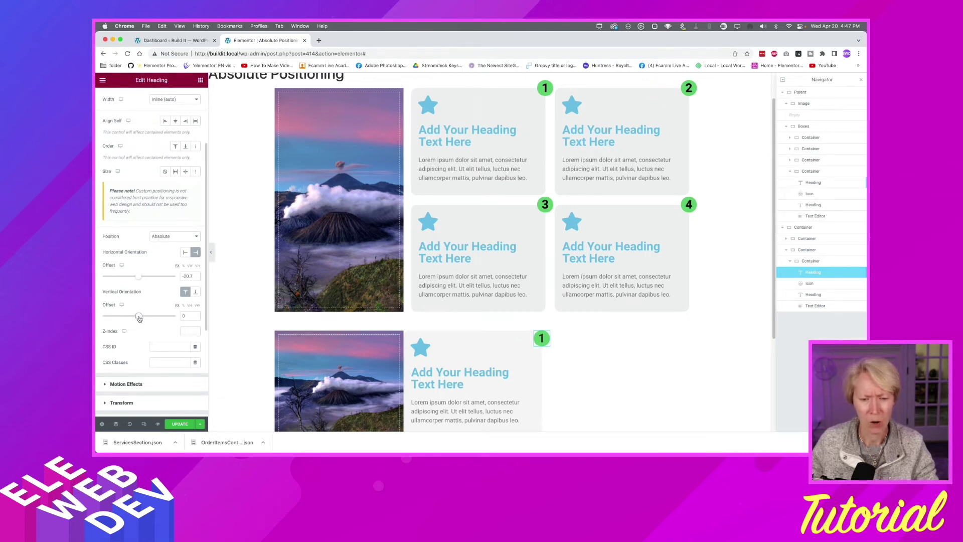
drag(139, 317, 138, 317)
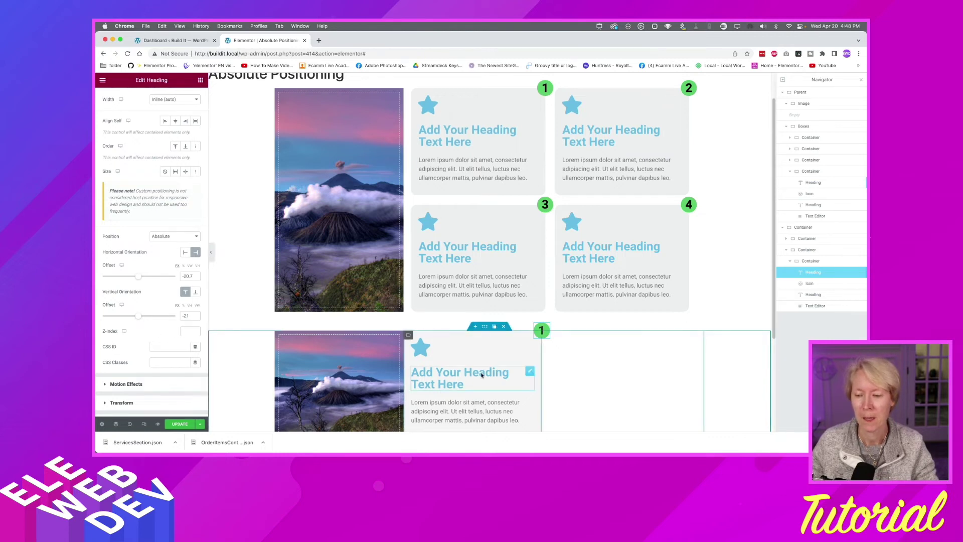
Step: Duplicate the new icon box container with the number badge three times to make four boxes
scroll(481, 374, down, 1)
scroll(481, 374, down, 1)
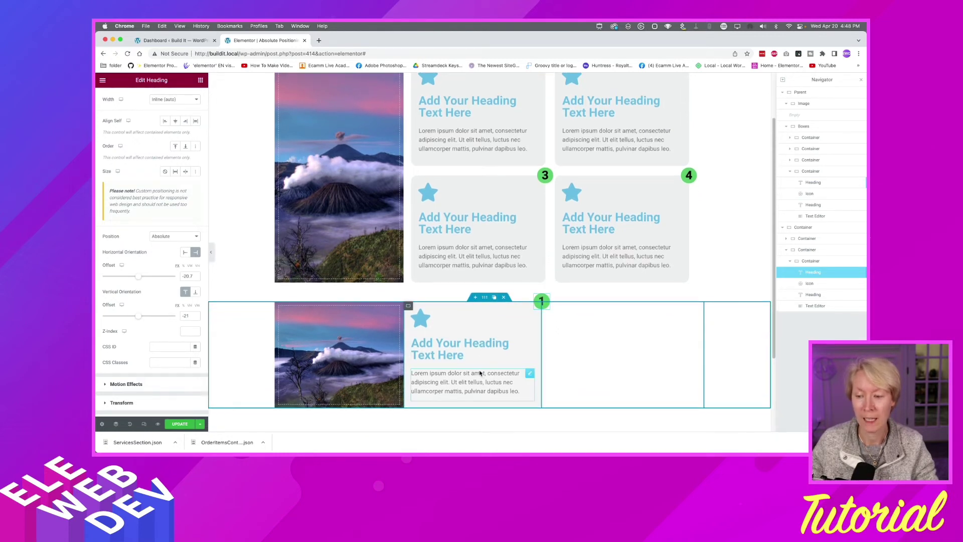
scroll(480, 374, down, 1)
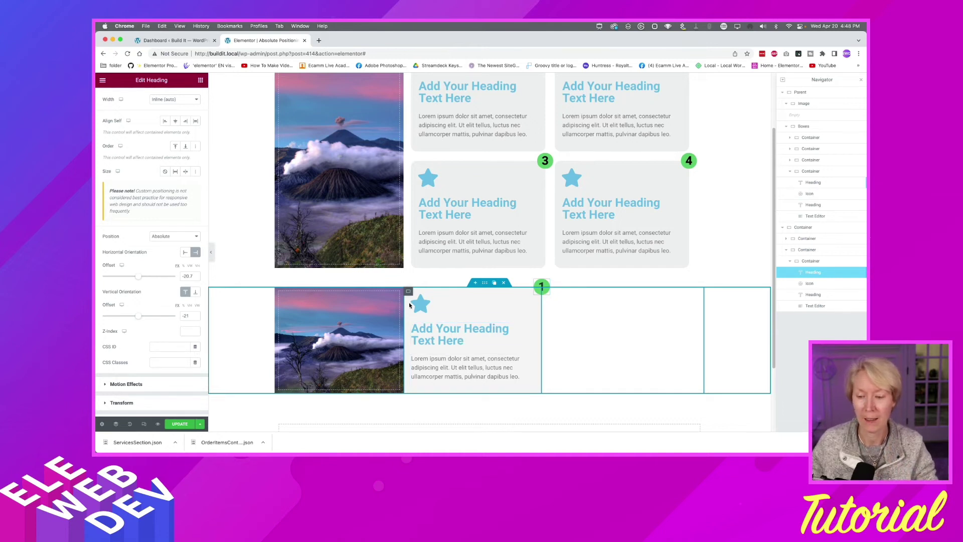
click(810, 261)
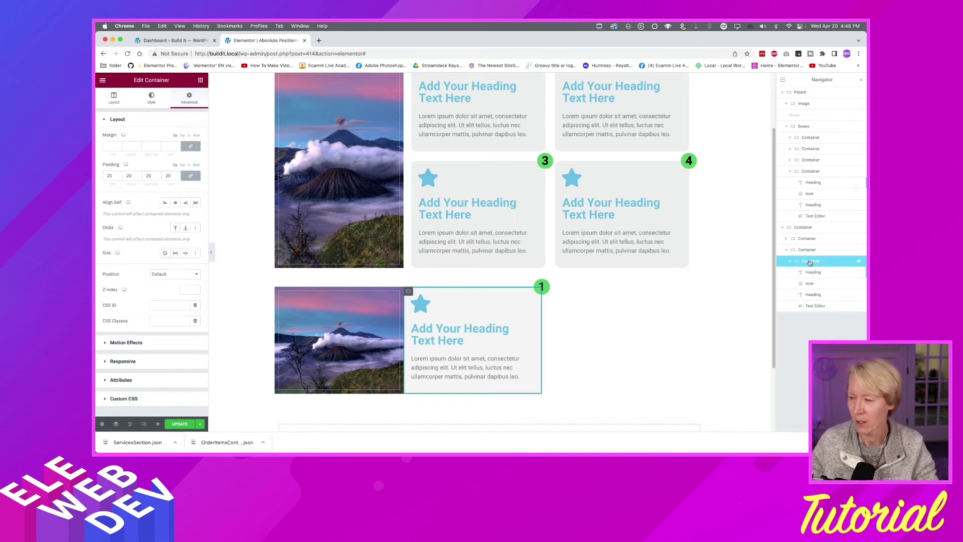
right_click(810, 261)
click(811, 279)
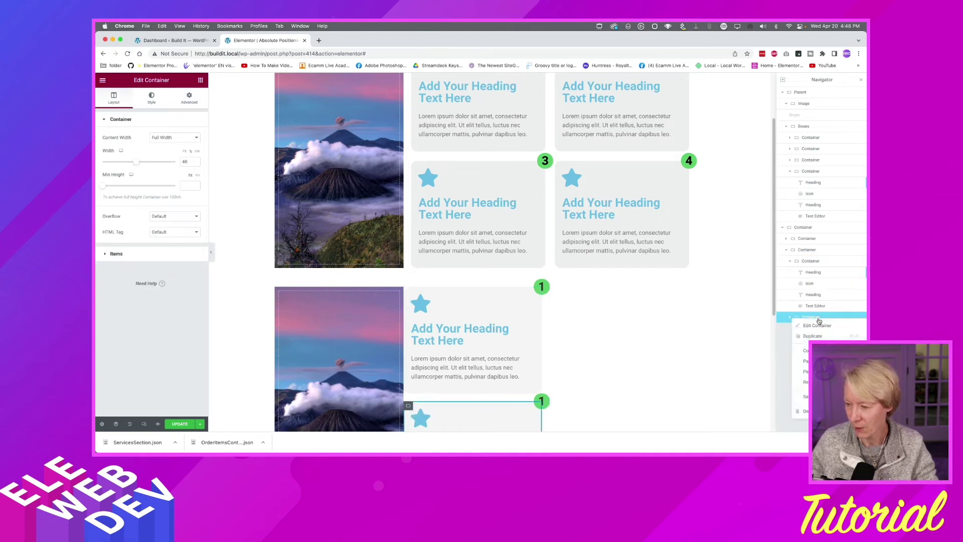
key(ctrl+d)
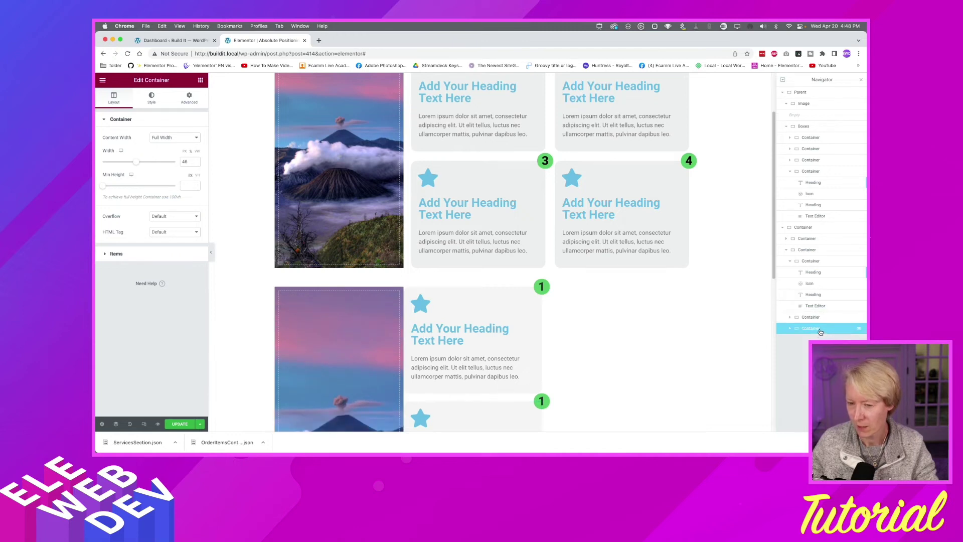
key(ctrl+d)
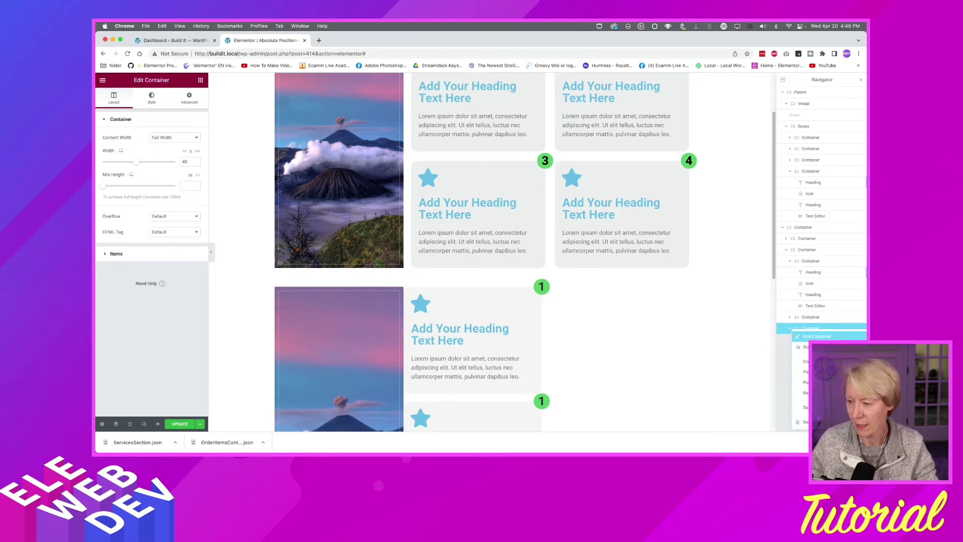
Step: Set the item direction to Row and turn on wrapping in the container that holds the four duplicated boxes
scroll(606, 356, down, 2)
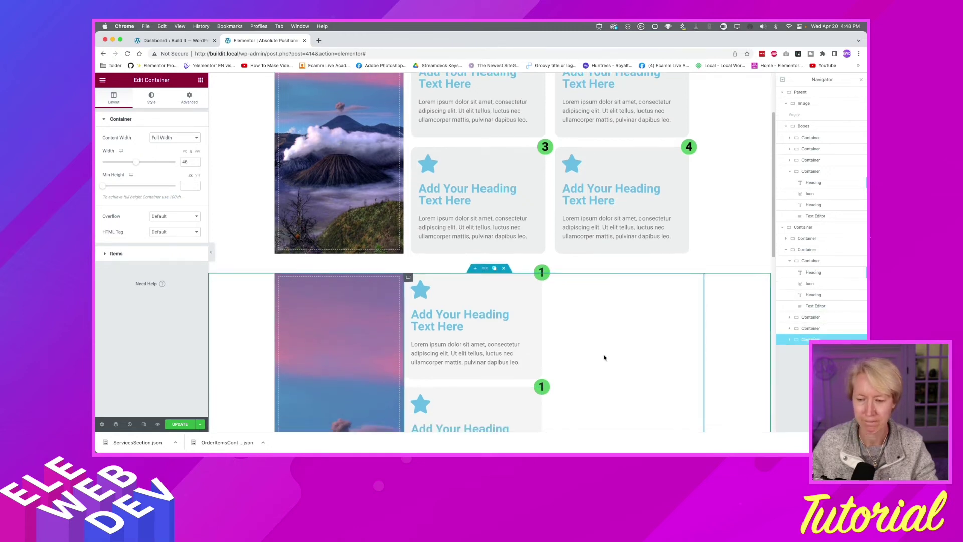
scroll(604, 357, down, 4)
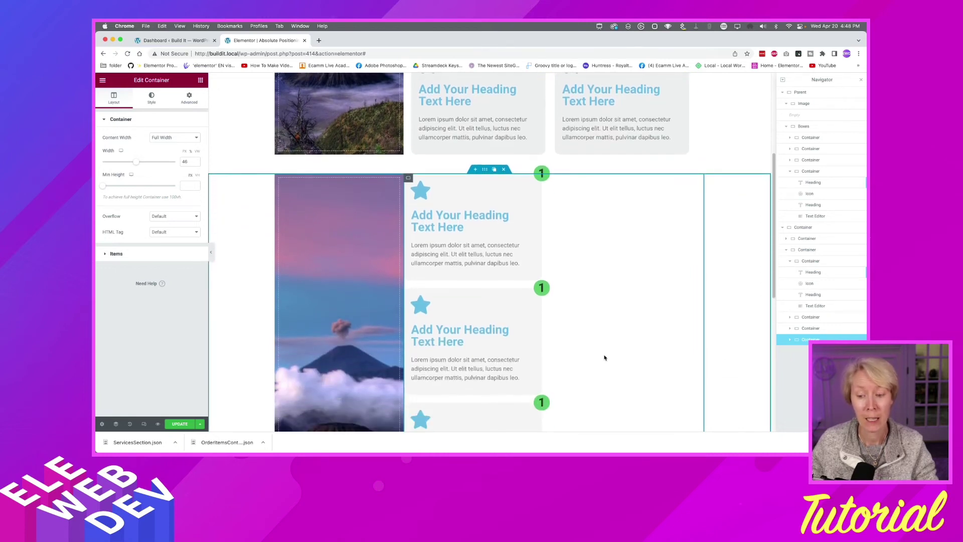
scroll(604, 357, down, 3)
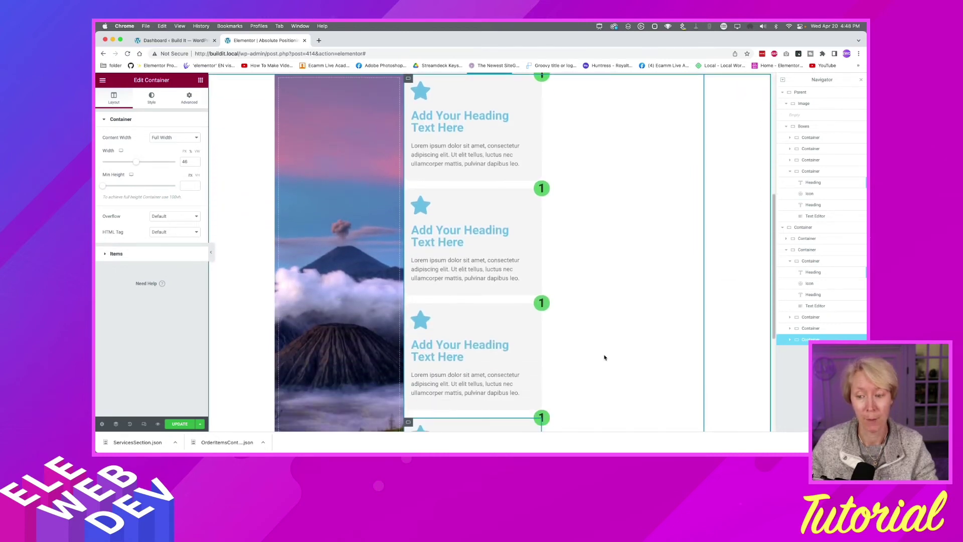
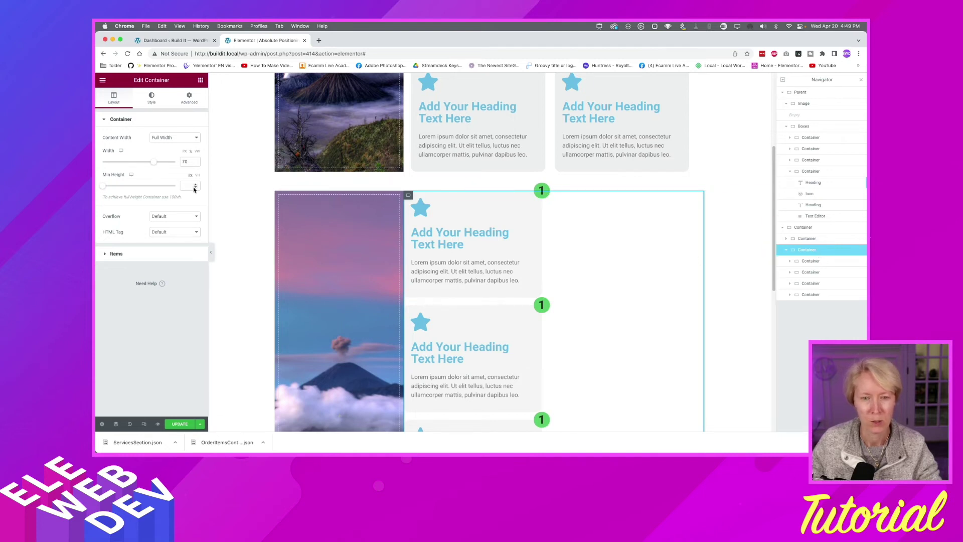
click(137, 255)
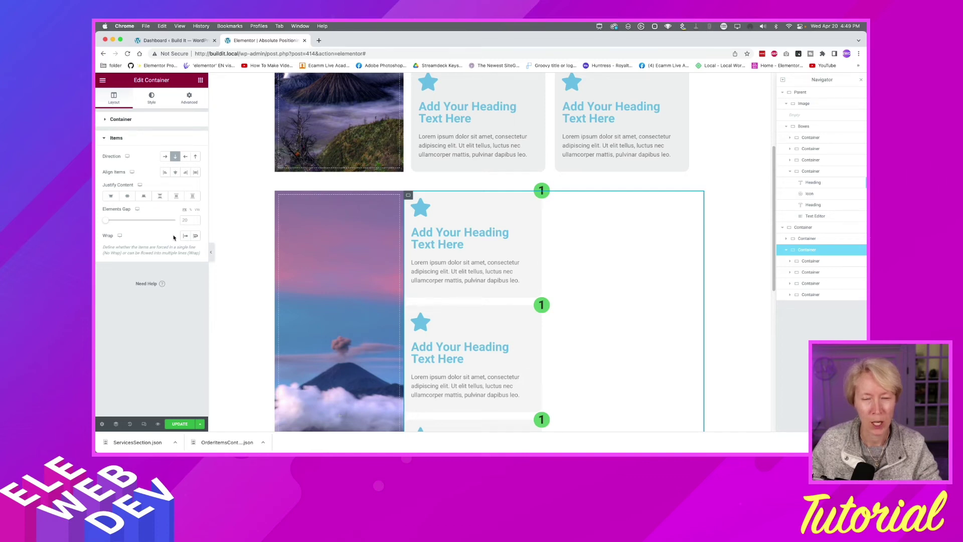
click(165, 156)
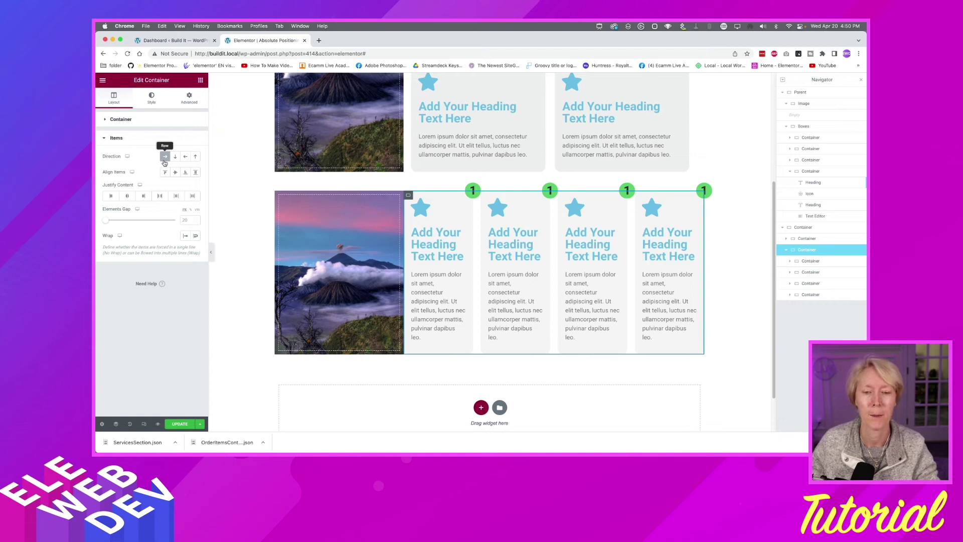
click(196, 236)
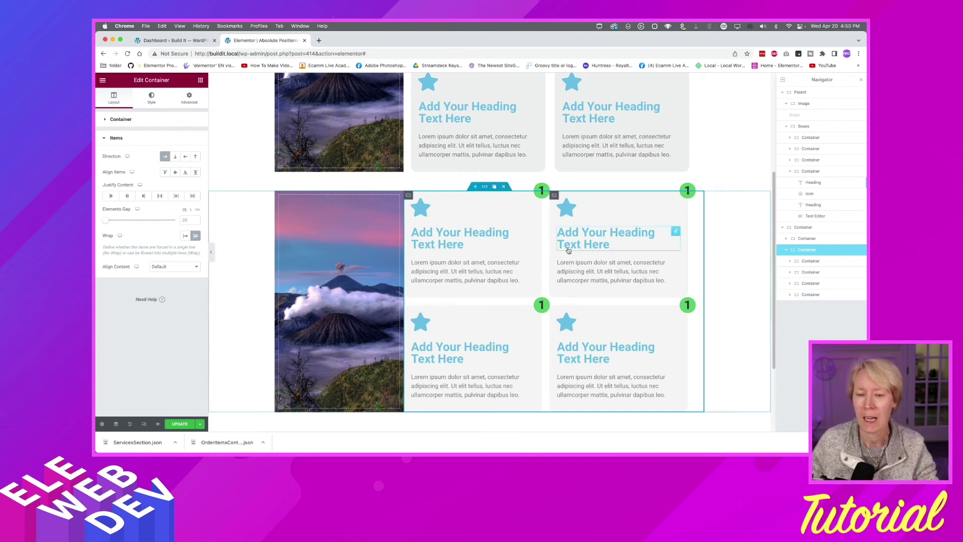
Step: Unlink the padding values of the container holding the four boxes and set its left padding to 20 px
click(185, 98)
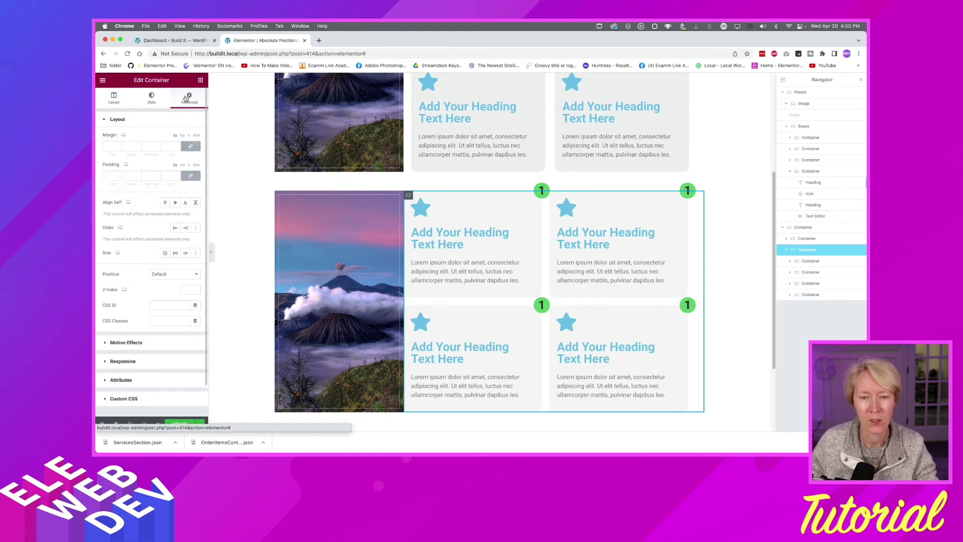
click(191, 177)
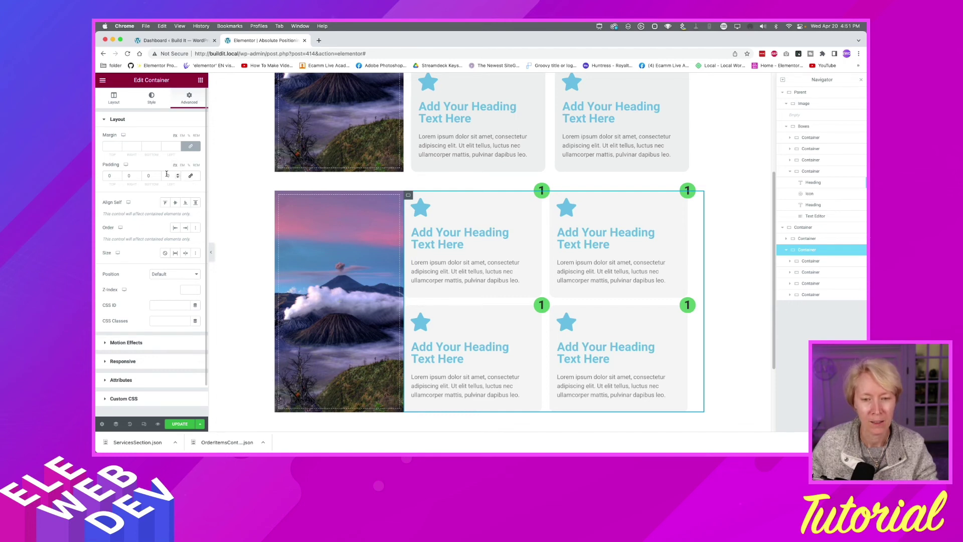
click(166, 176)
text(2)
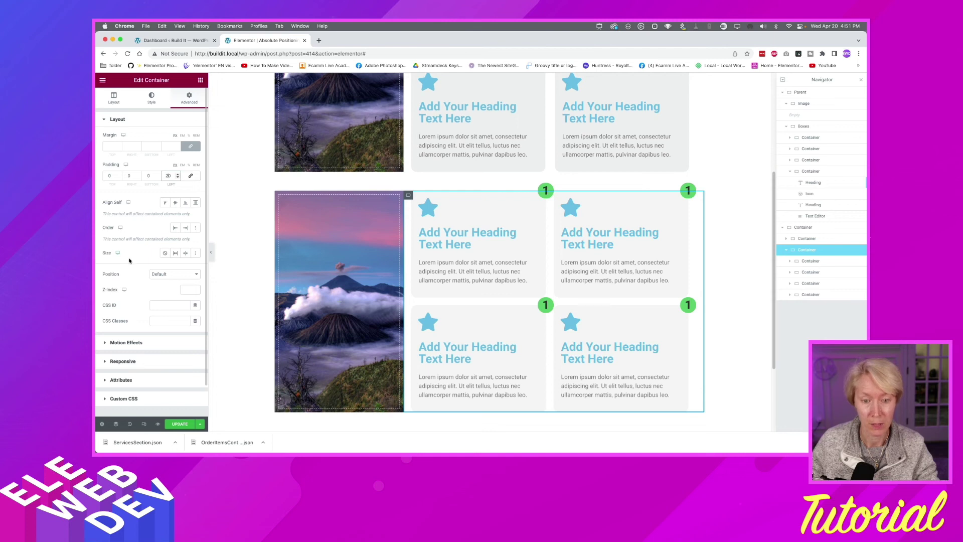
Step: Try an elements gap of 0 on the container holding the four boxes, and restore the gap to 20
click(112, 100)
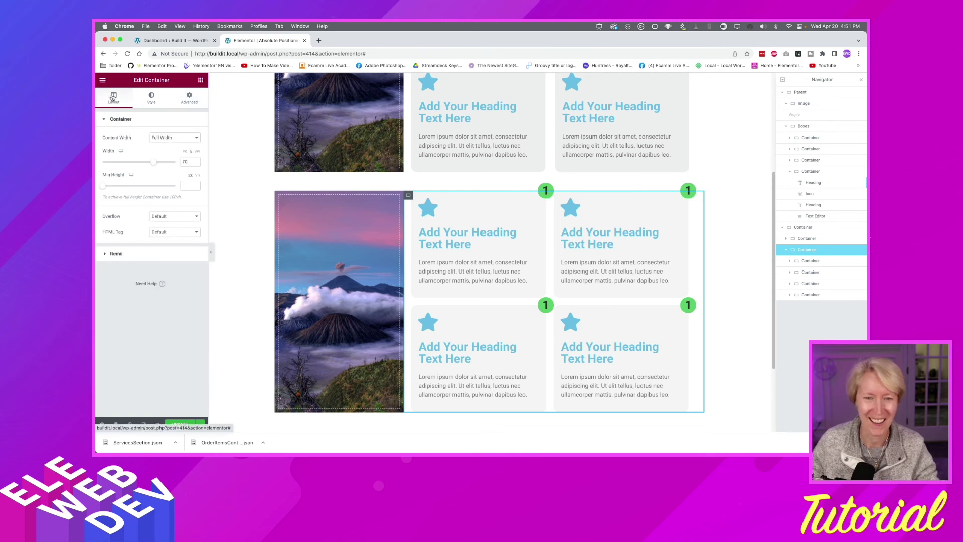
click(139, 253)
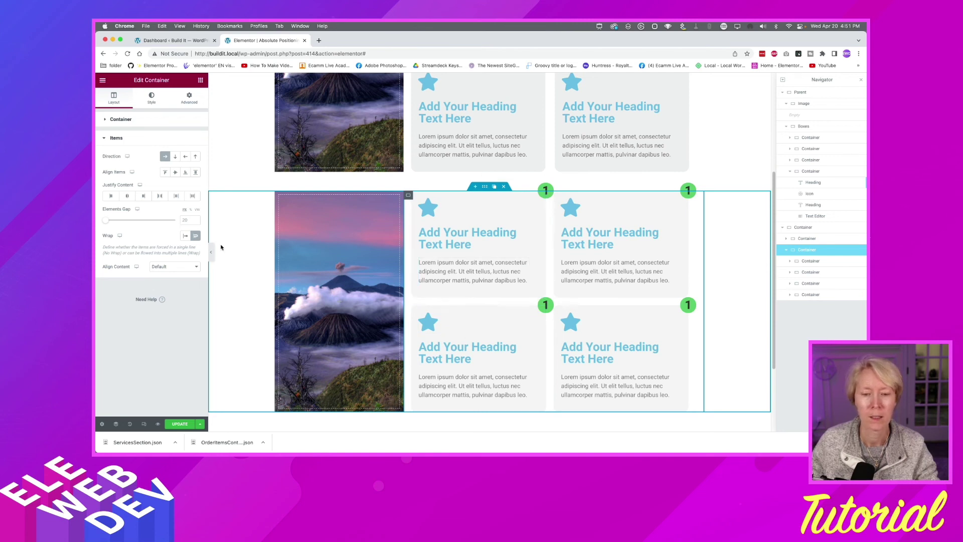
click(189, 221)
text(0)
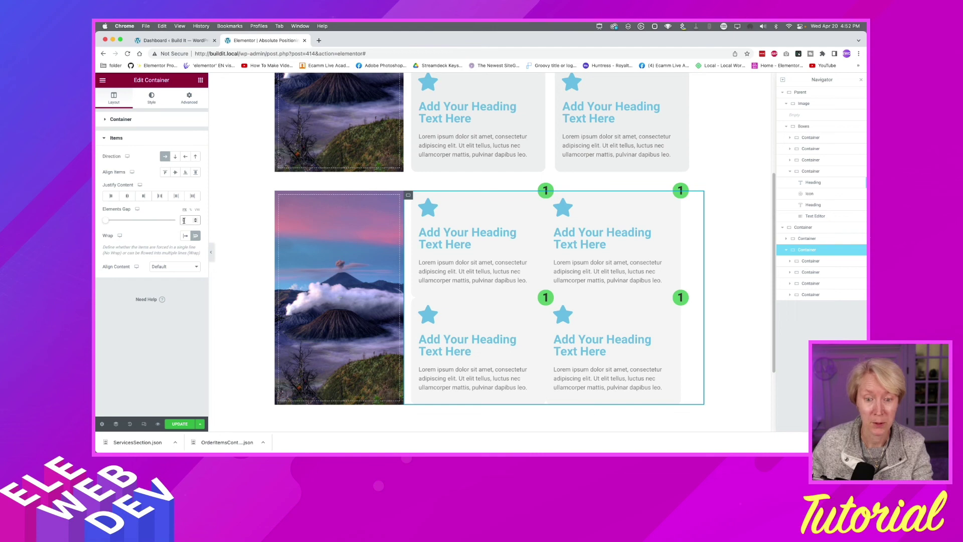
key(BackSpace)
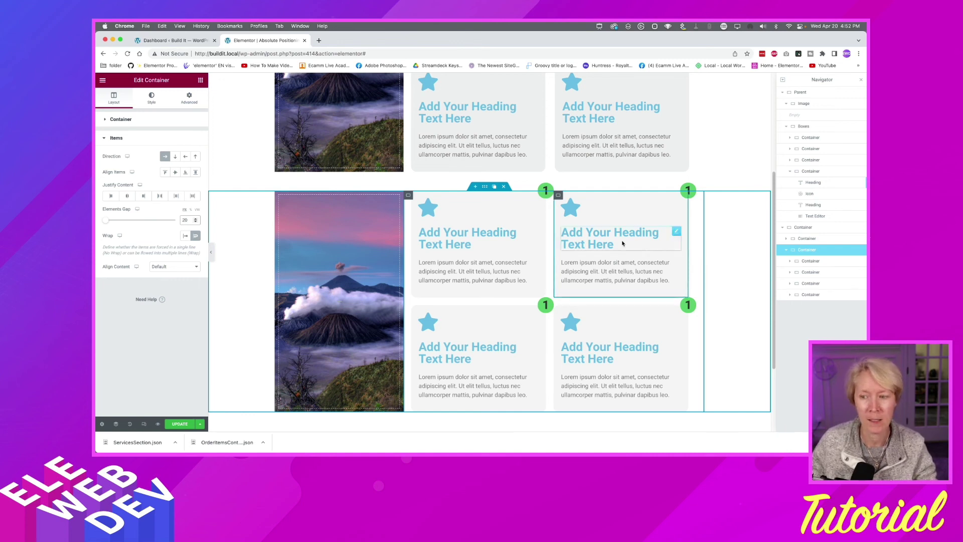
Step: Set the width of the second box in the upper row to 47%
click(559, 195)
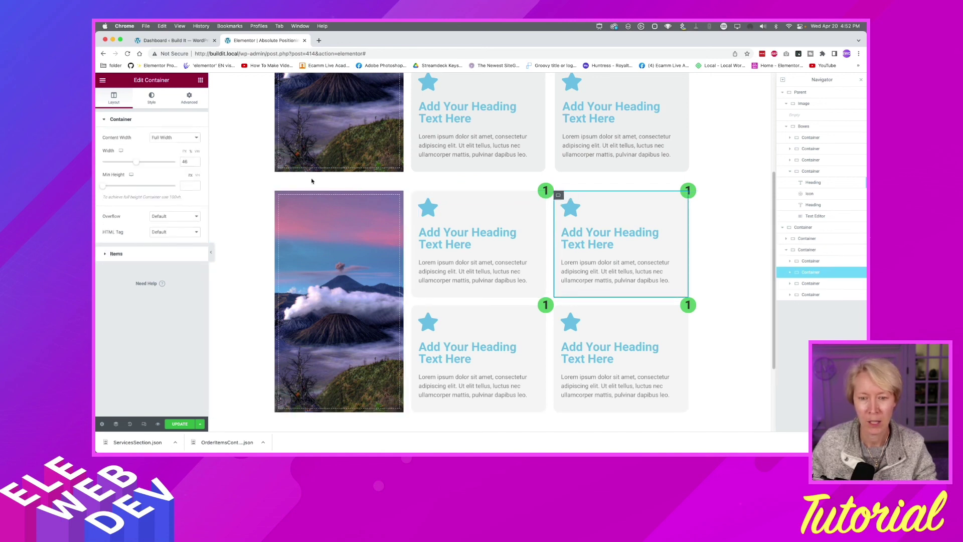
click(188, 161)
key(BackSpace)
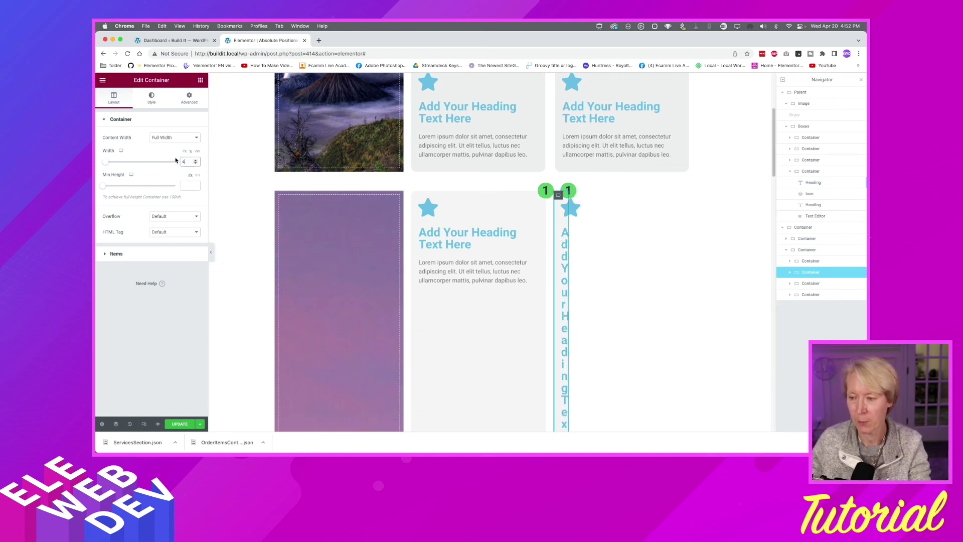
text(7)
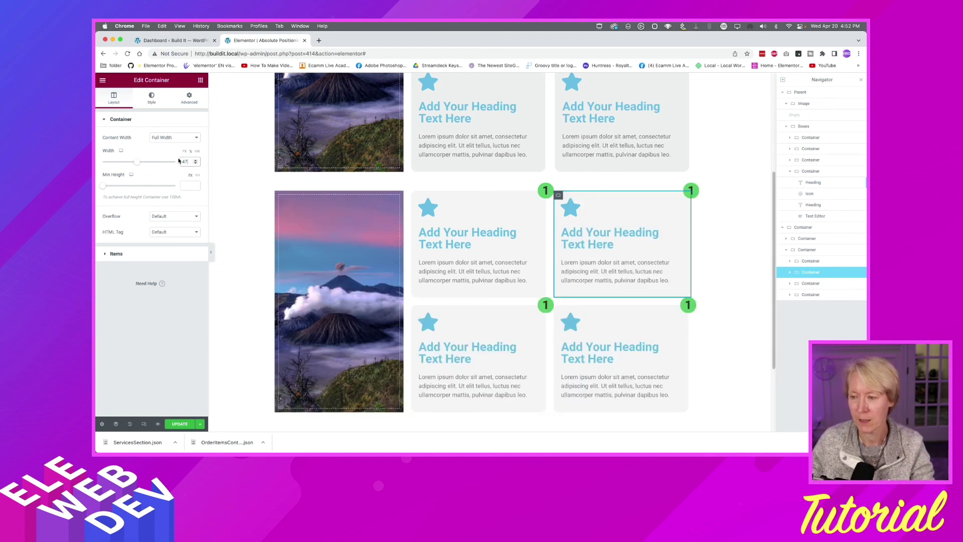
Step: Copy the second box's container and paste its style onto the first box in the upper row
right_click(557, 197)
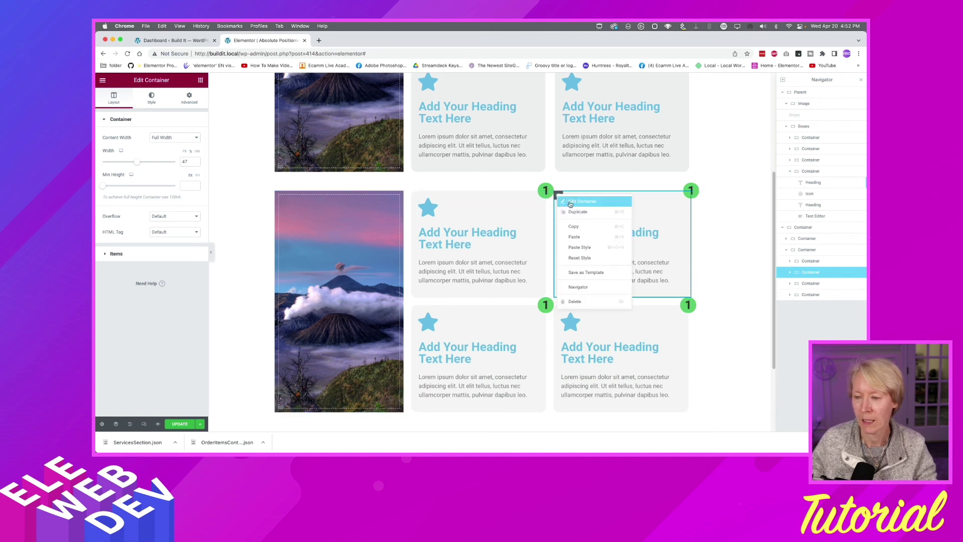
click(541, 211)
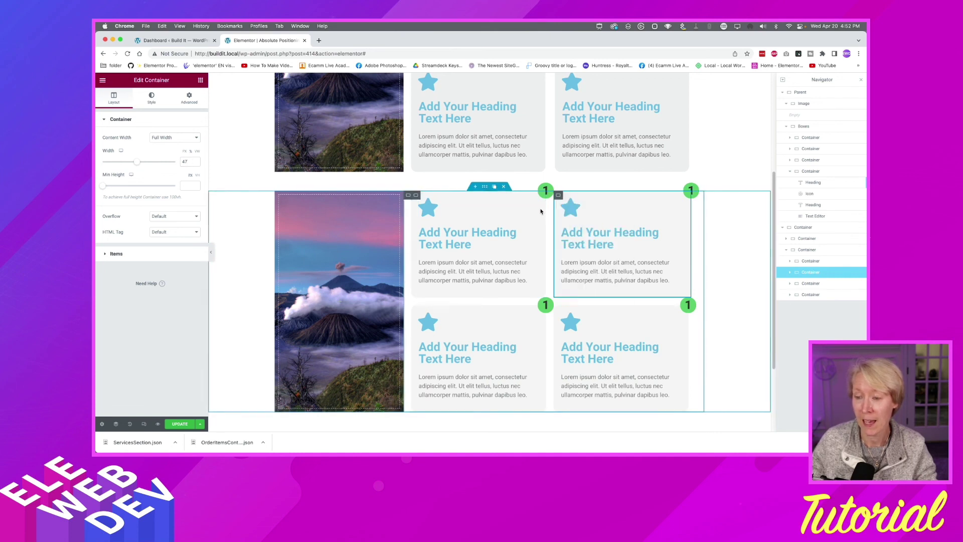
right_click(417, 198)
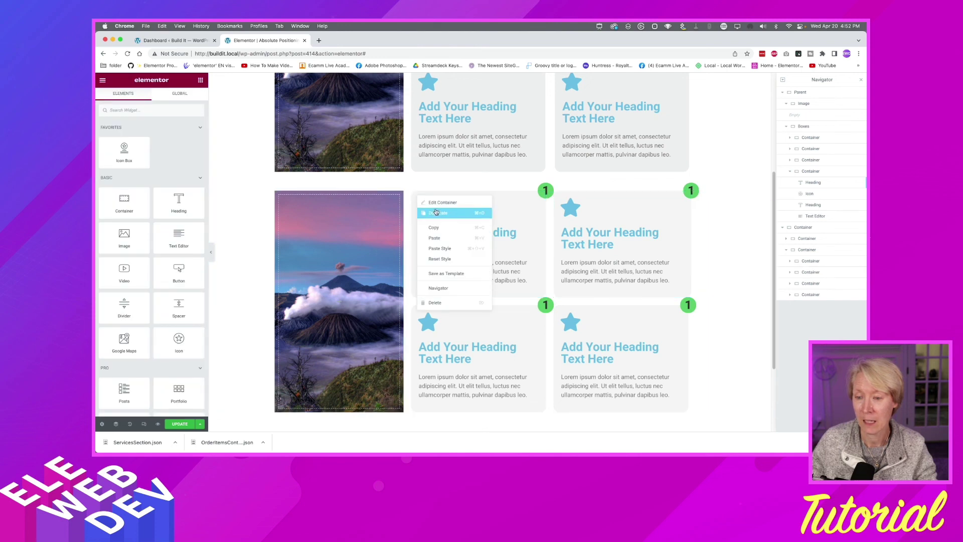
click(439, 248)
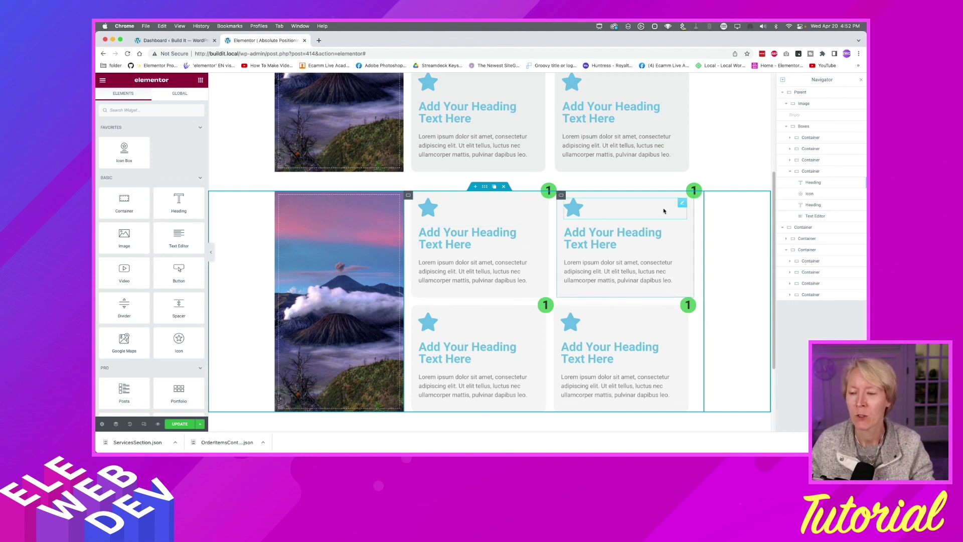
Step: Change the second and third boxes' badge numbers to 2 and 3, and open the fourth box's badge title for editing
click(697, 191)
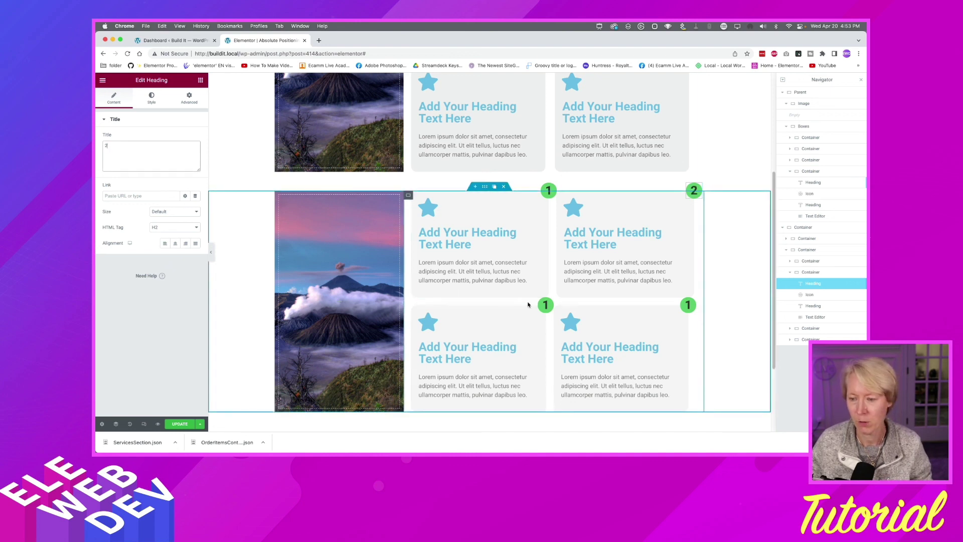
click(548, 304)
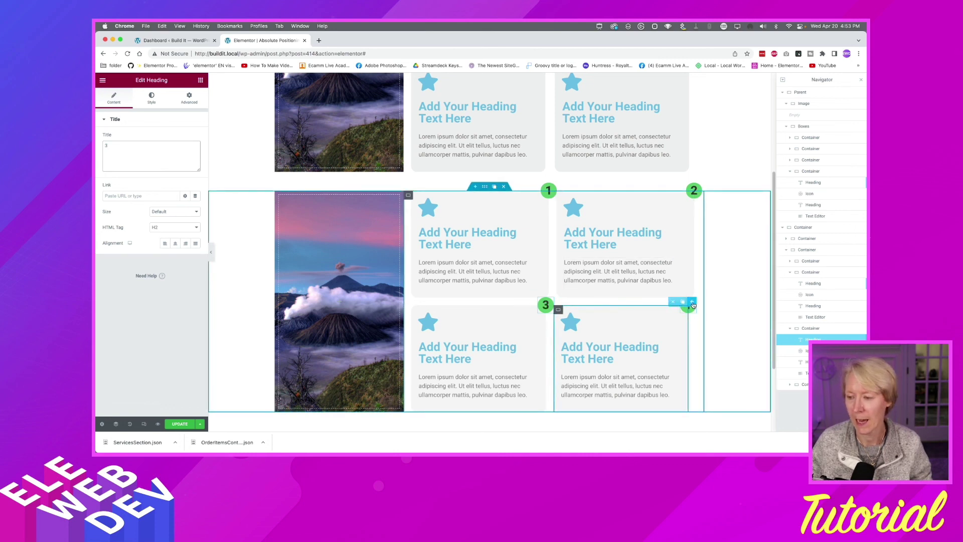
click(692, 304)
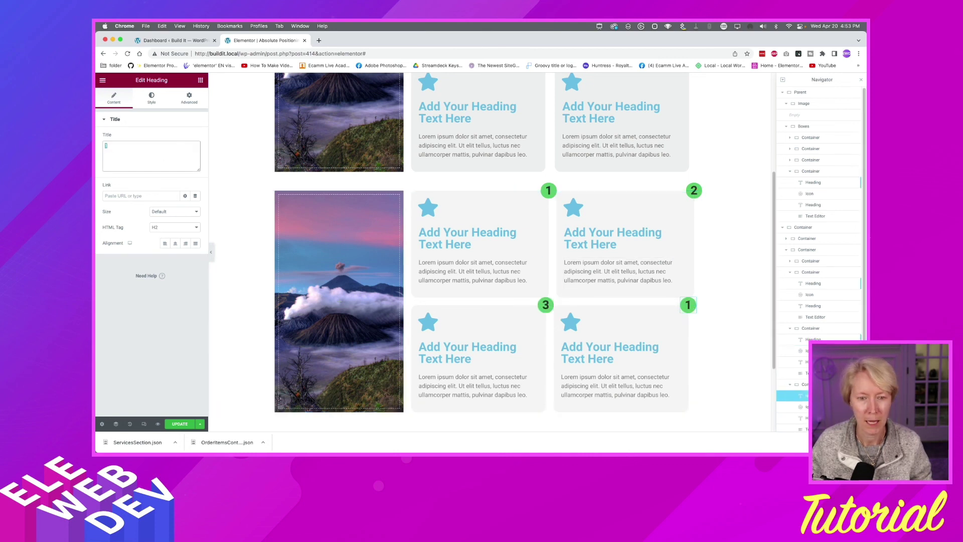